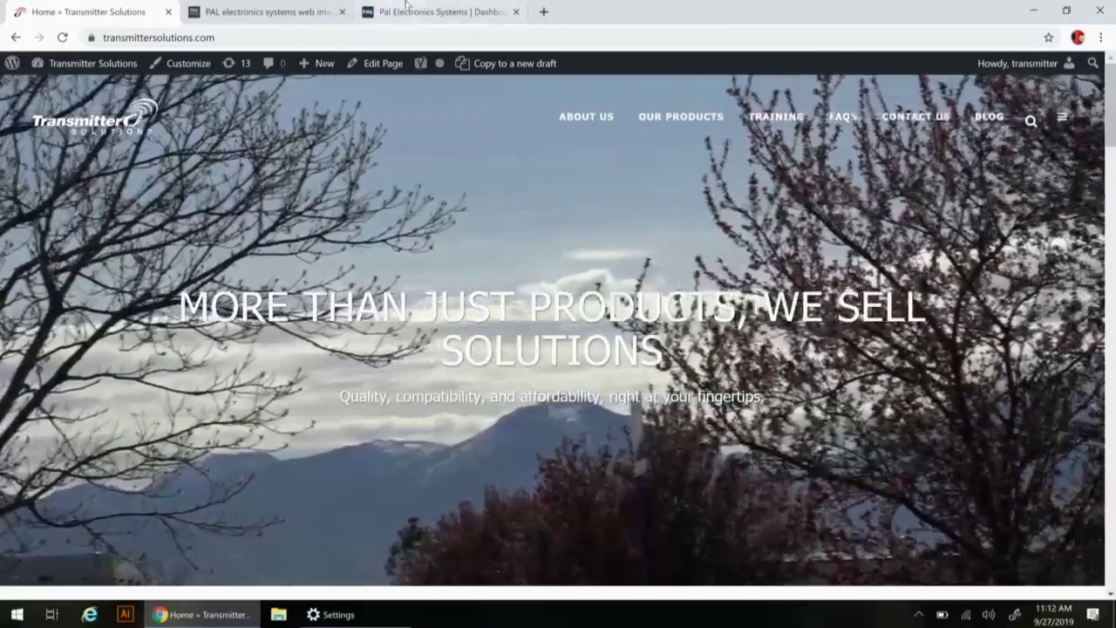
Switch to the 'Pal Electronics Systems | Dashboard' tab showing the sign-in page
click(411, 10)
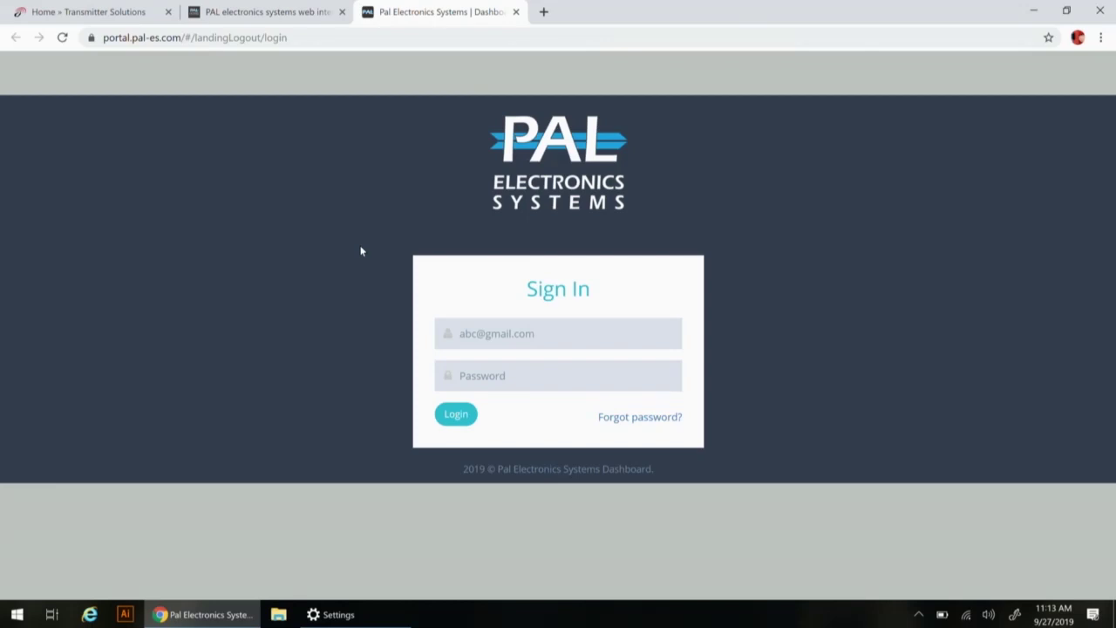
Sign in to the portal with the account e-mail address and password
click(535, 343)
click(535, 343)
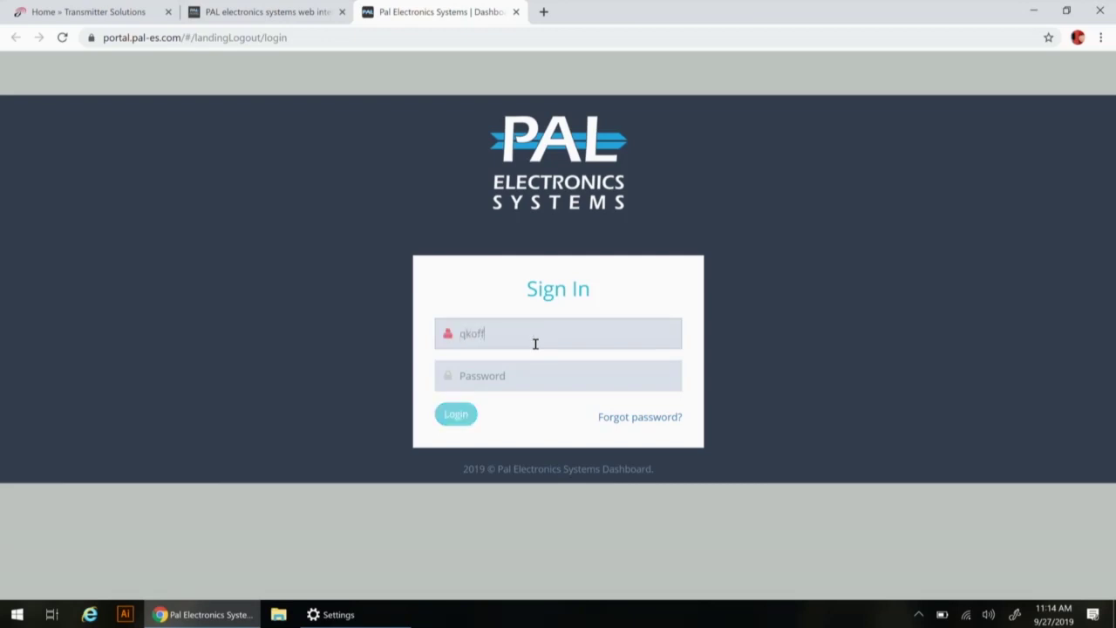
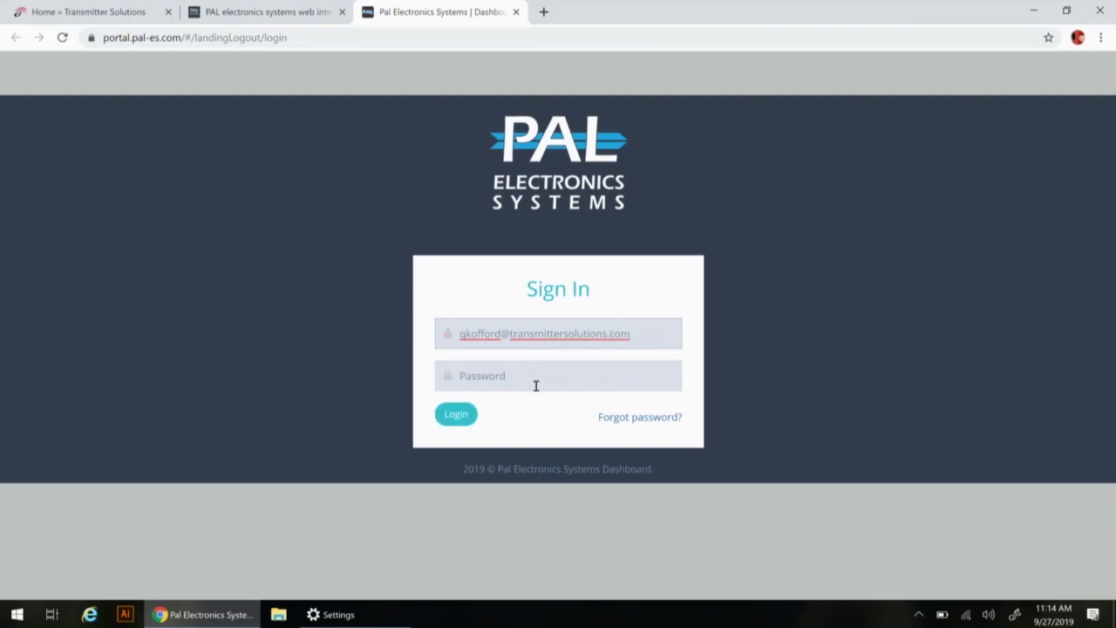
click(536, 386)
text(********)
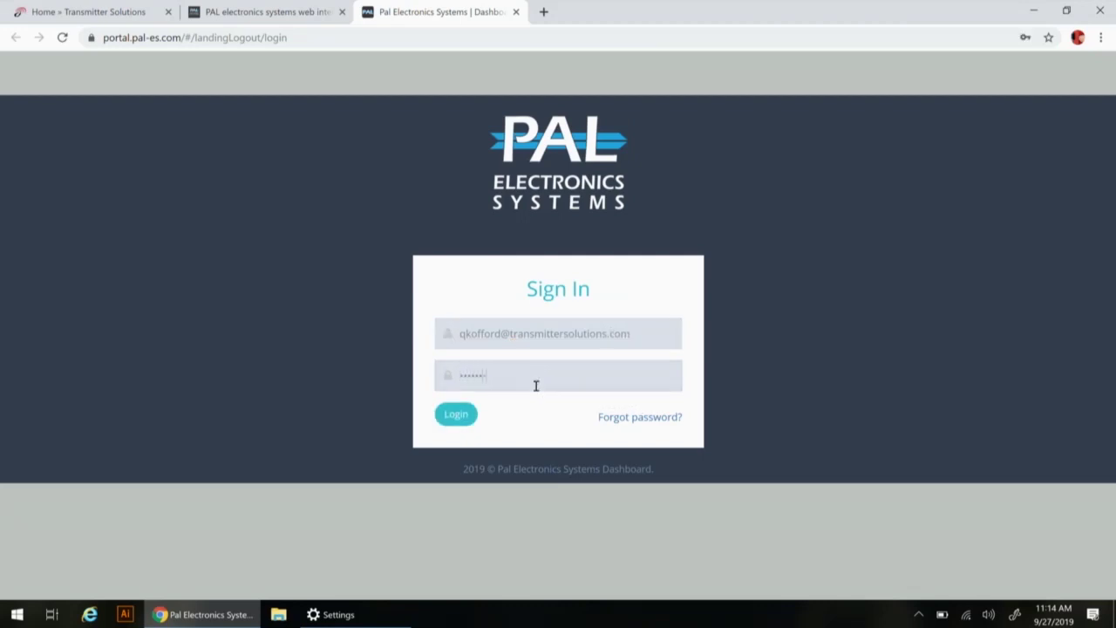
text(***)
key(Return)
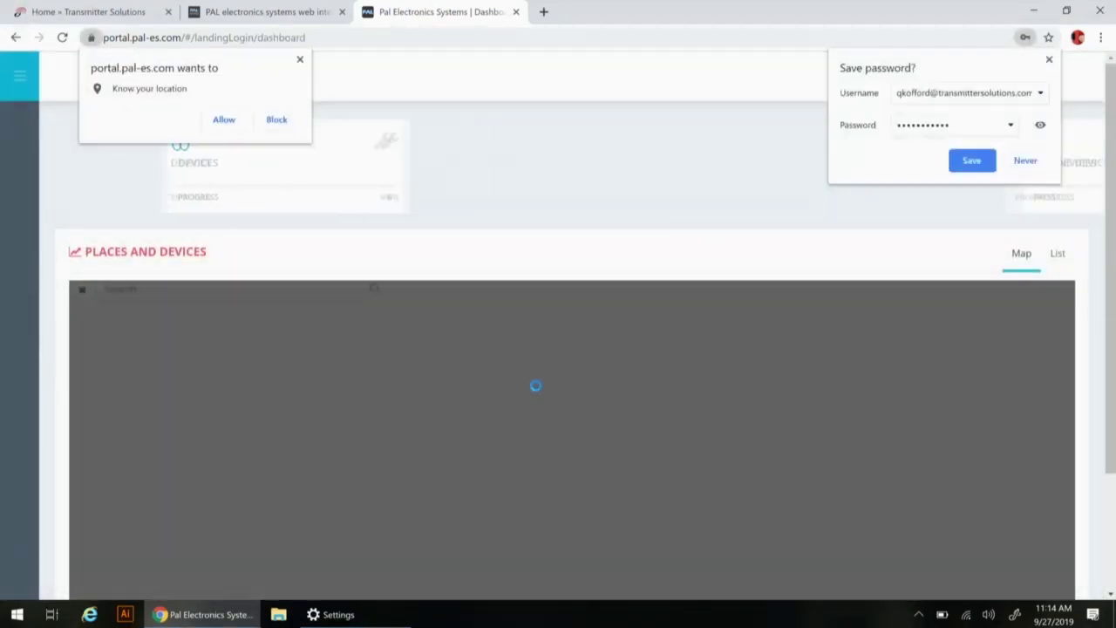
Dismiss Chrome's location permission and Save password prompts over the dashboard
click(300, 59)
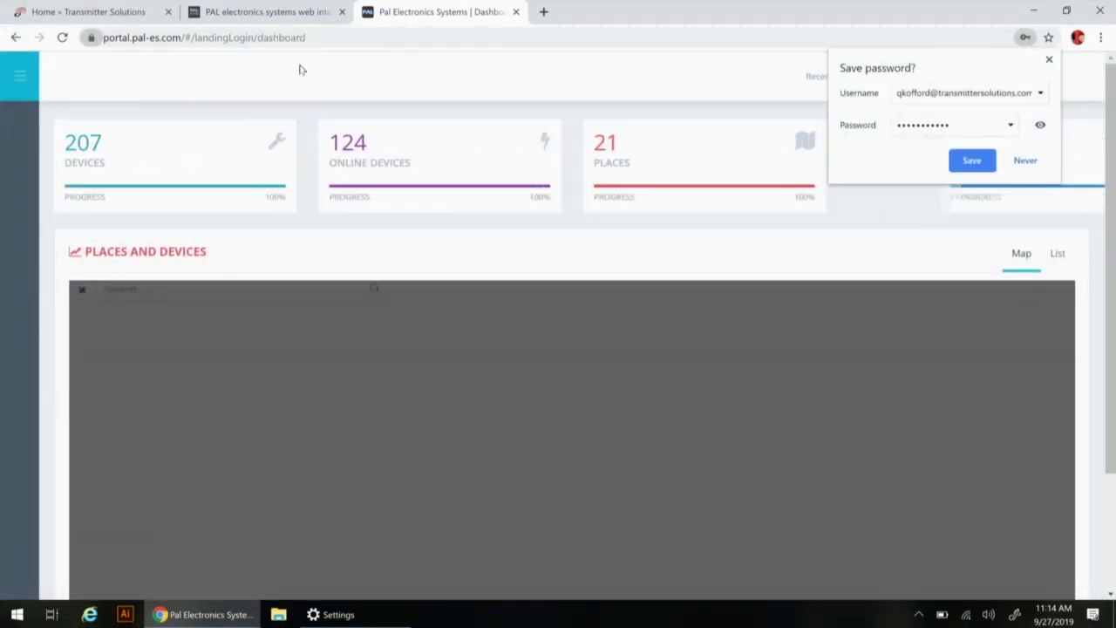
click(1049, 58)
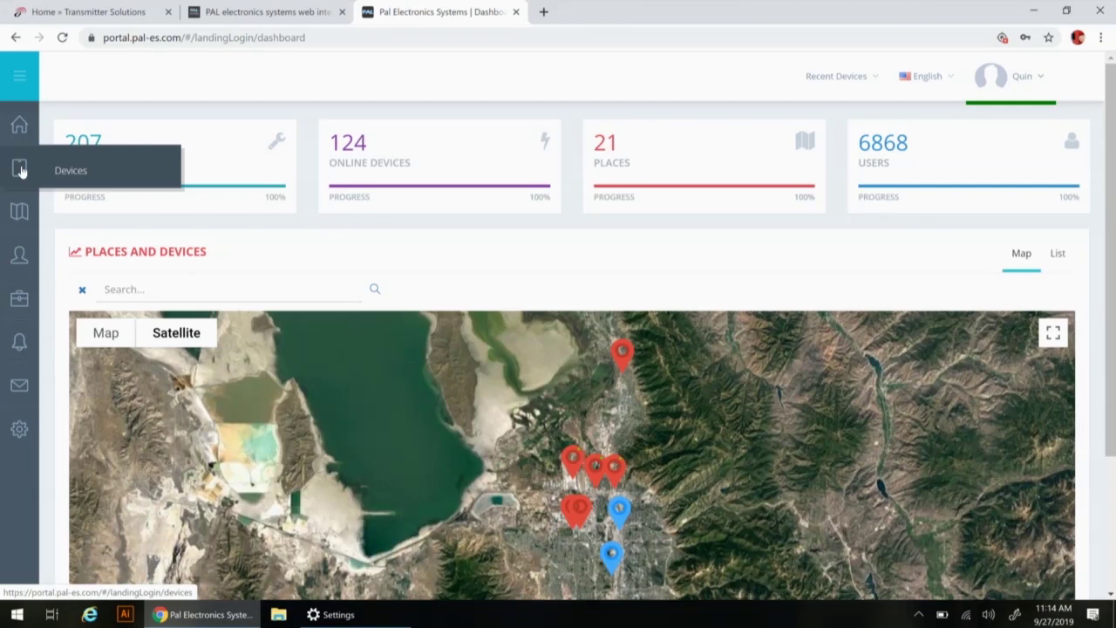
Search Devices for 'transmitter' and open the Transmitter Solutions Demo device, serial 4G610100168
click(21, 171)
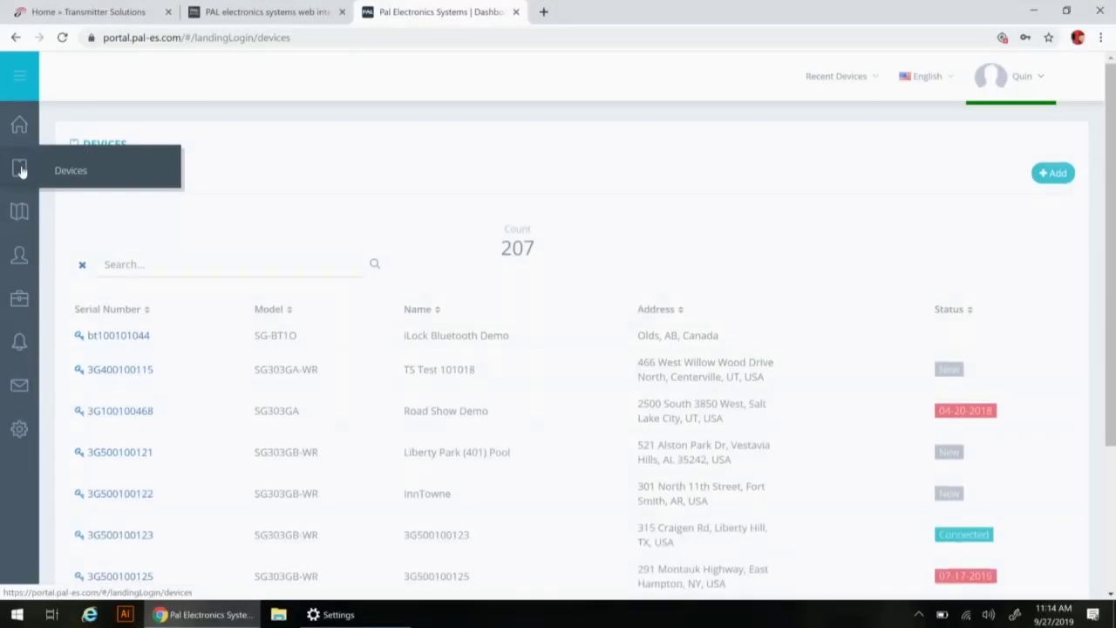
click(242, 263)
text(tr)
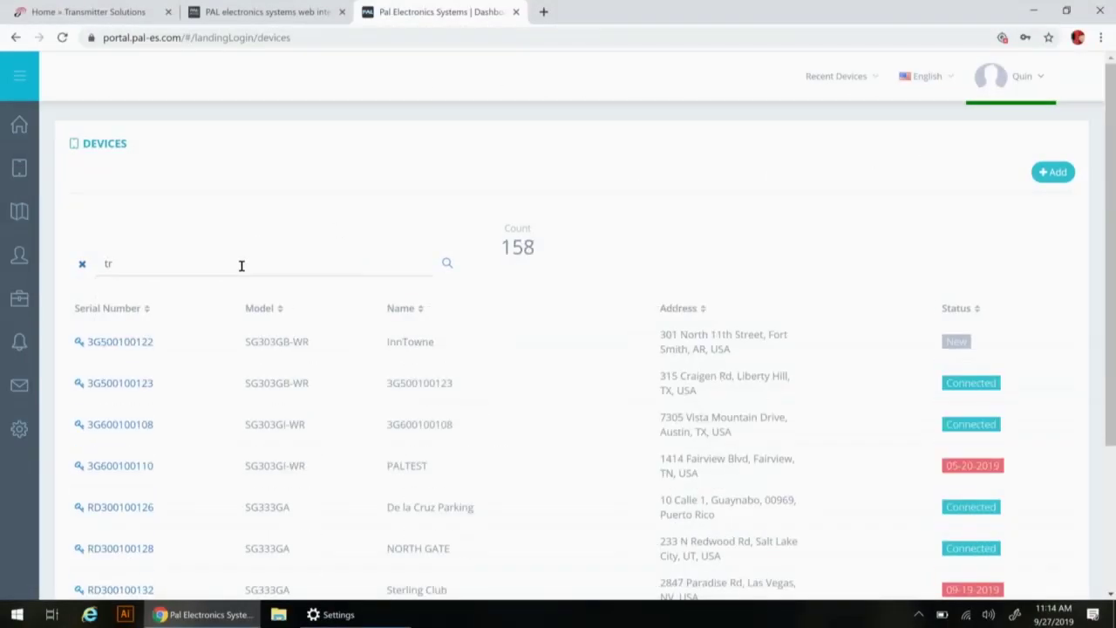
text(ansmitter)
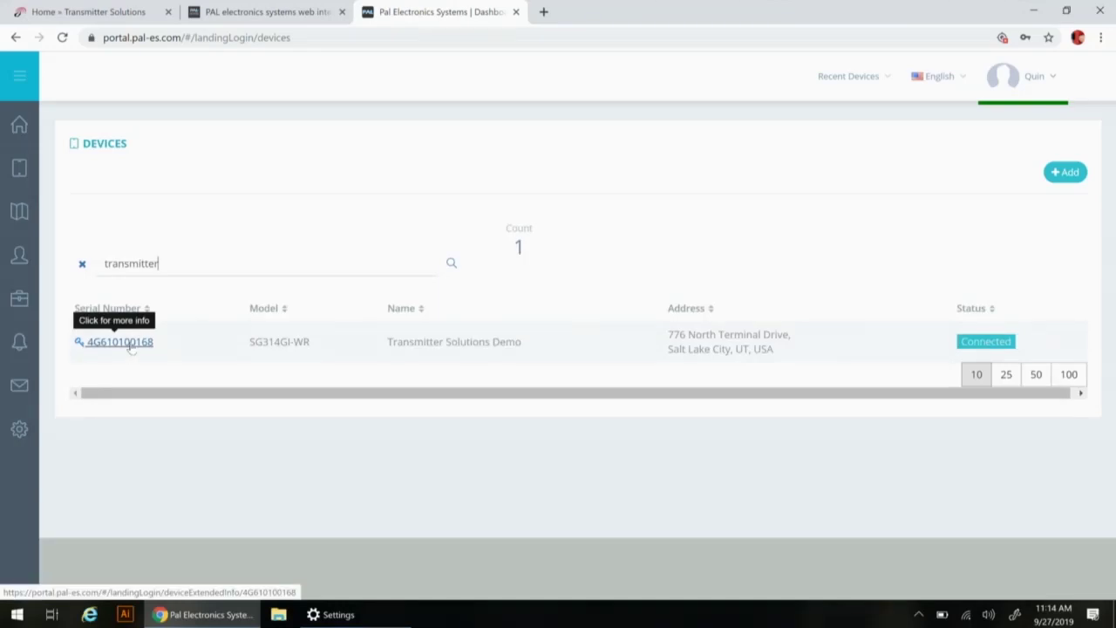
click(130, 346)
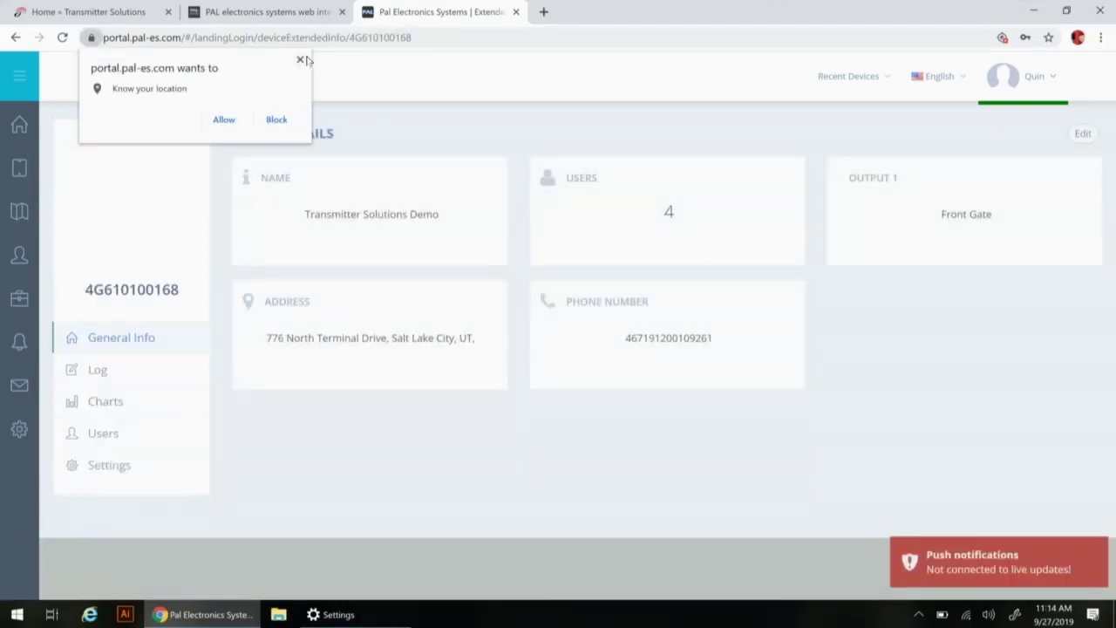
Close the 'Know your location' popup covering the Transmitter Solutions Demo device details
click(303, 59)
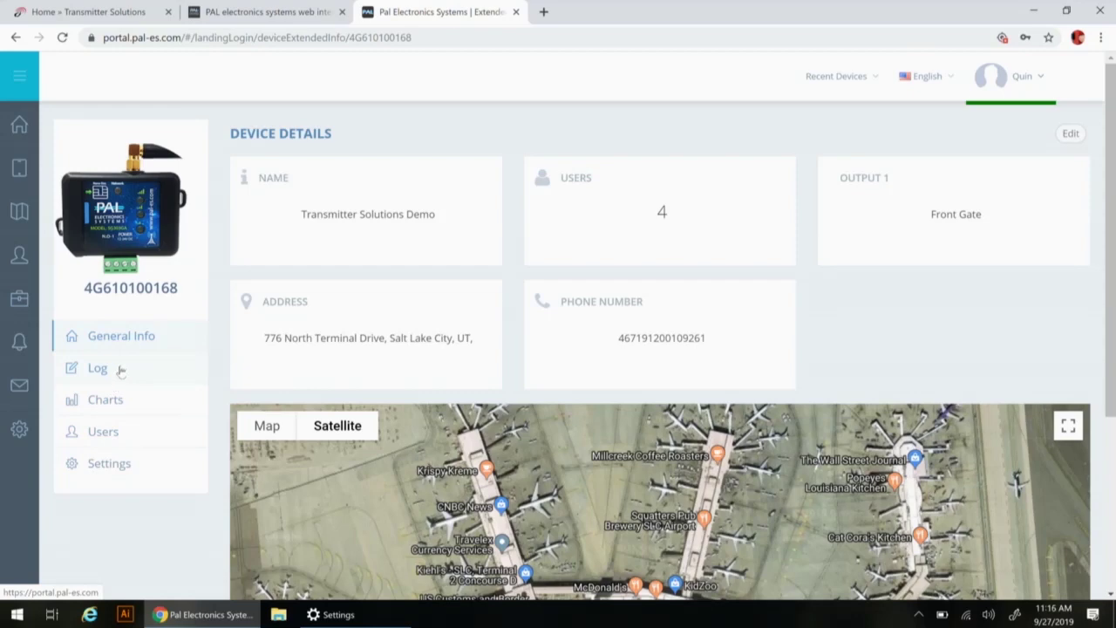
Open the device Settings, review the Organizations tab, then view the Timer Events tab
click(109, 465)
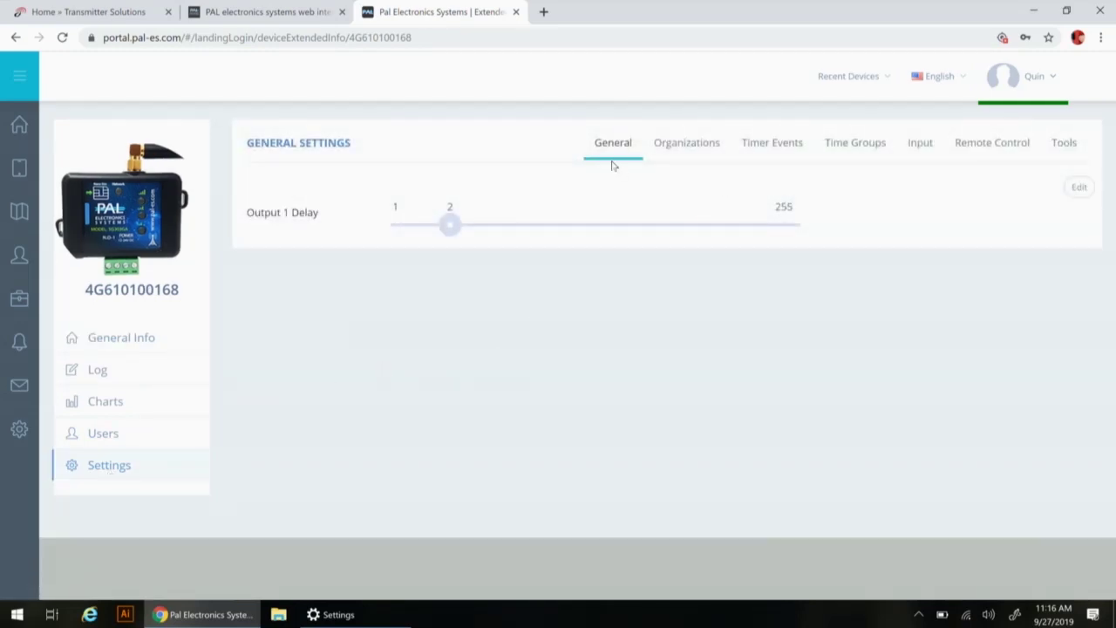
click(695, 148)
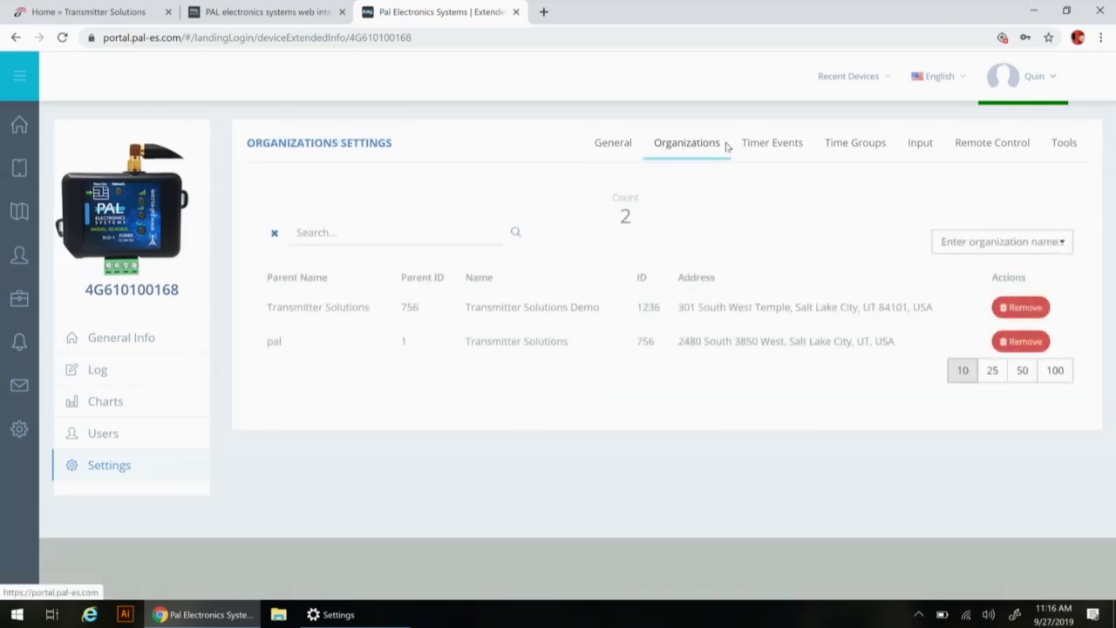
click(763, 150)
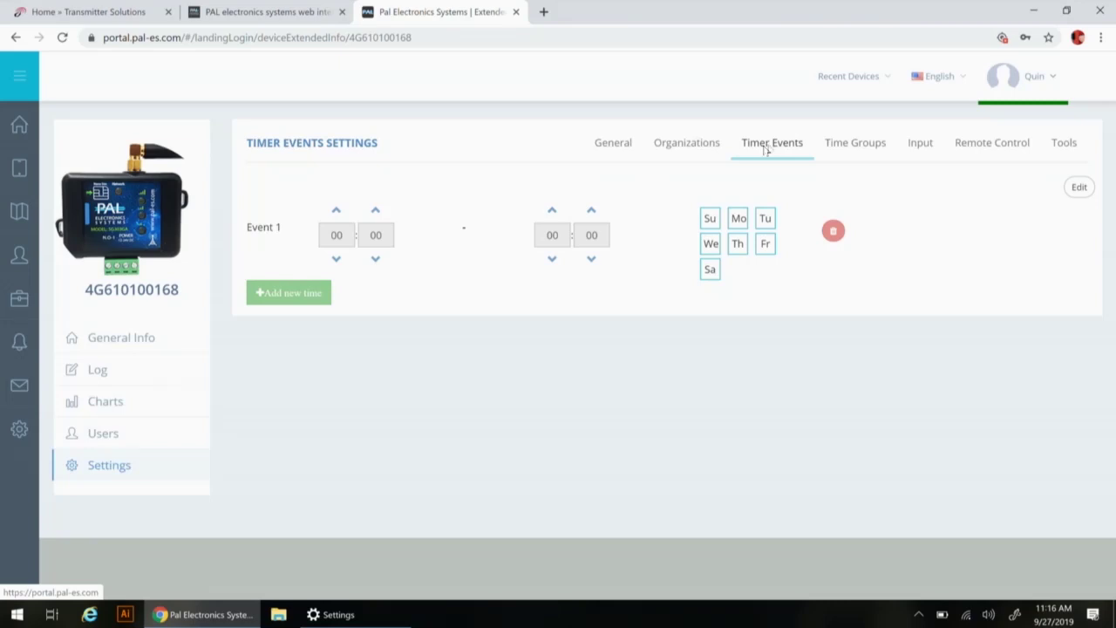
Review the office hours time group, then view the Input alert settings
click(847, 148)
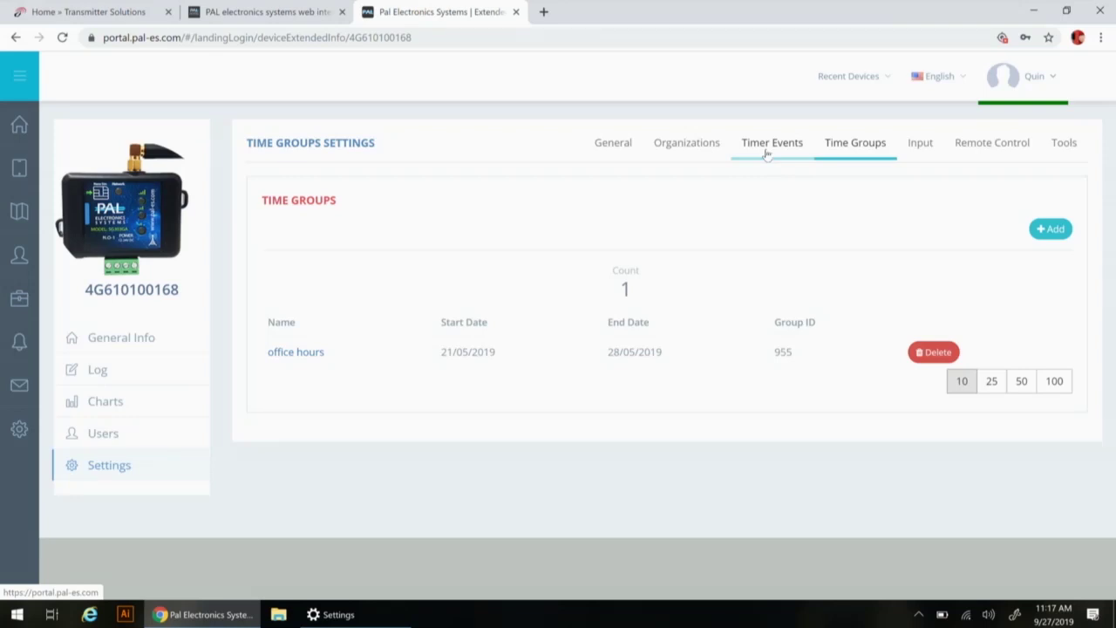
click(917, 148)
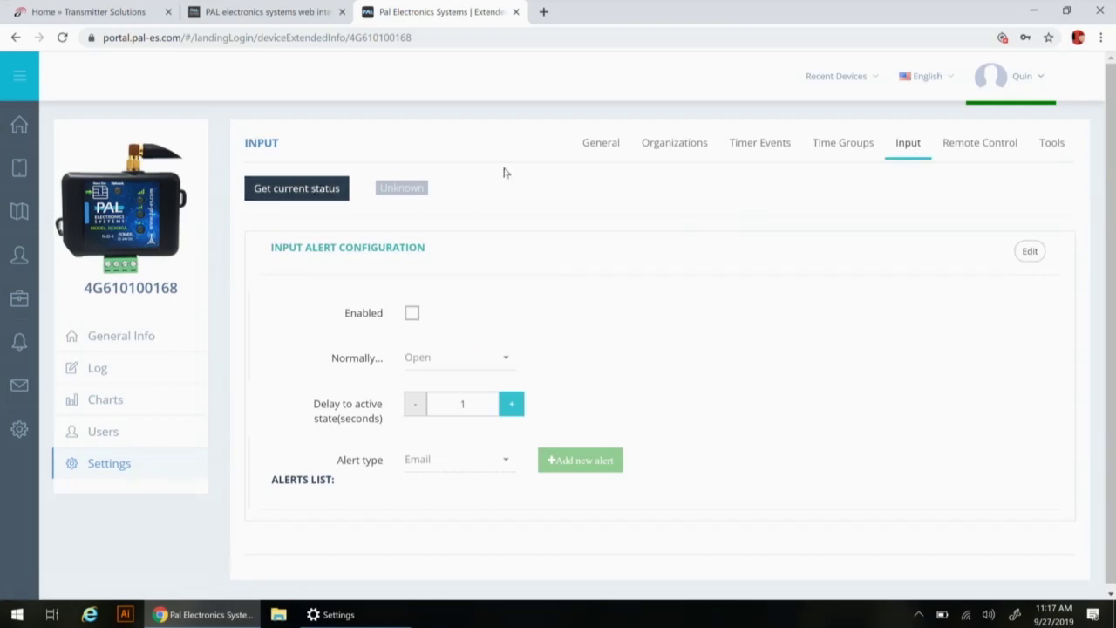
Look over the Remote Control and Tools settings, then open the device's four-admin Users list
click(966, 148)
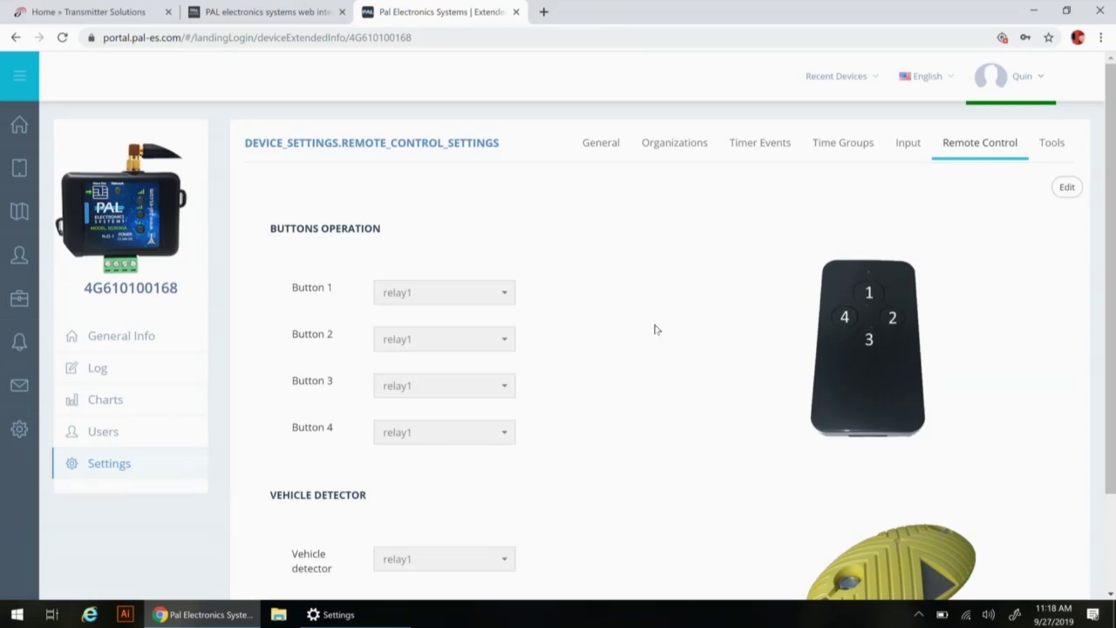
click(1050, 150)
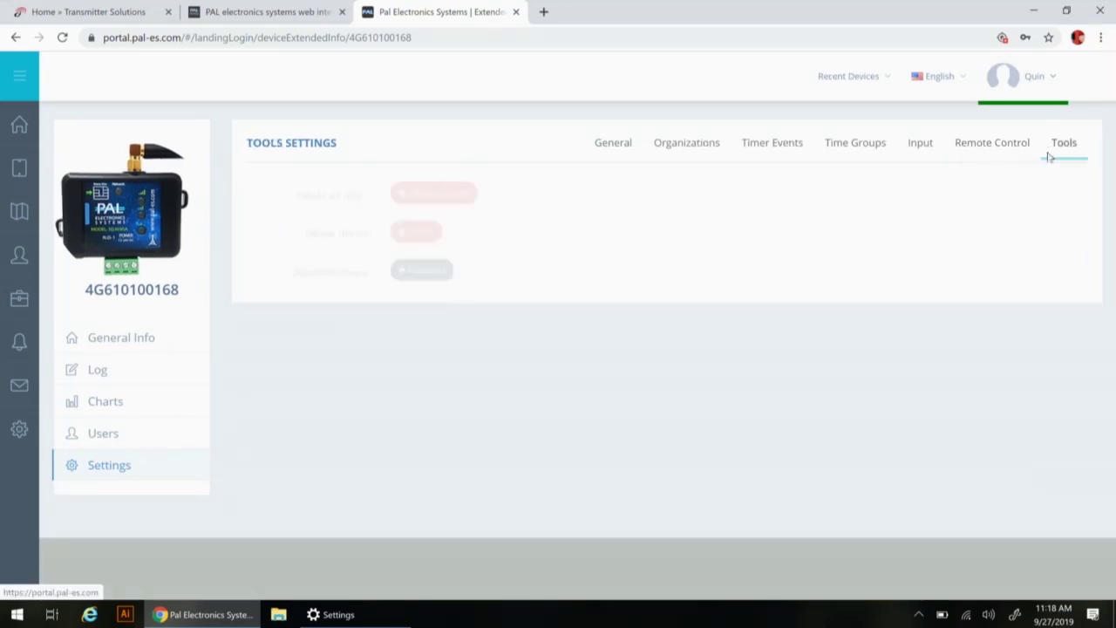
click(610, 145)
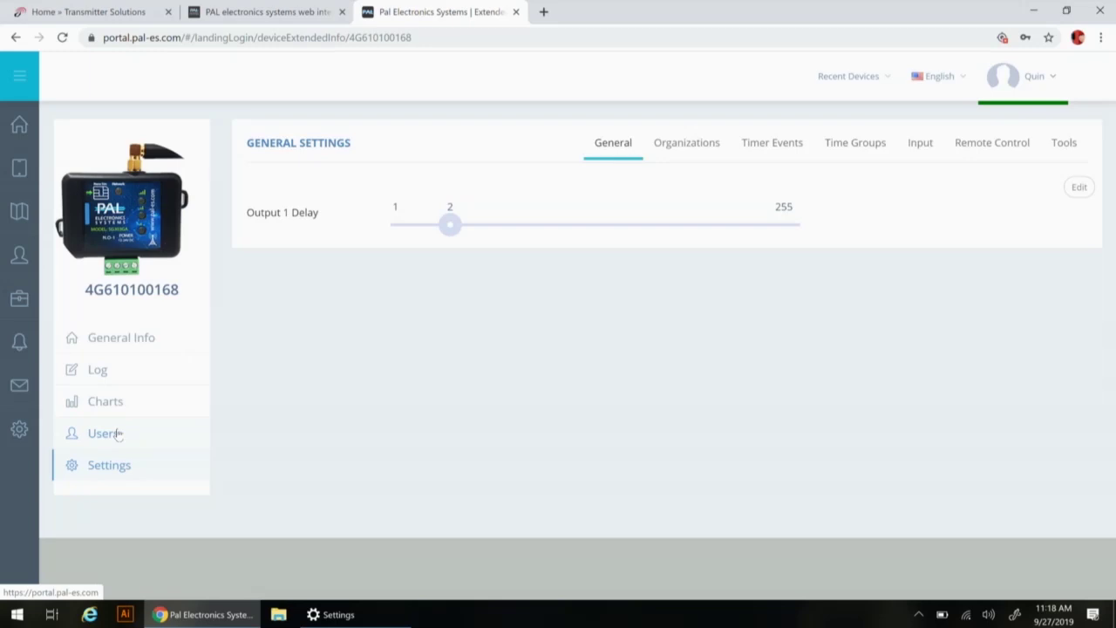
click(118, 435)
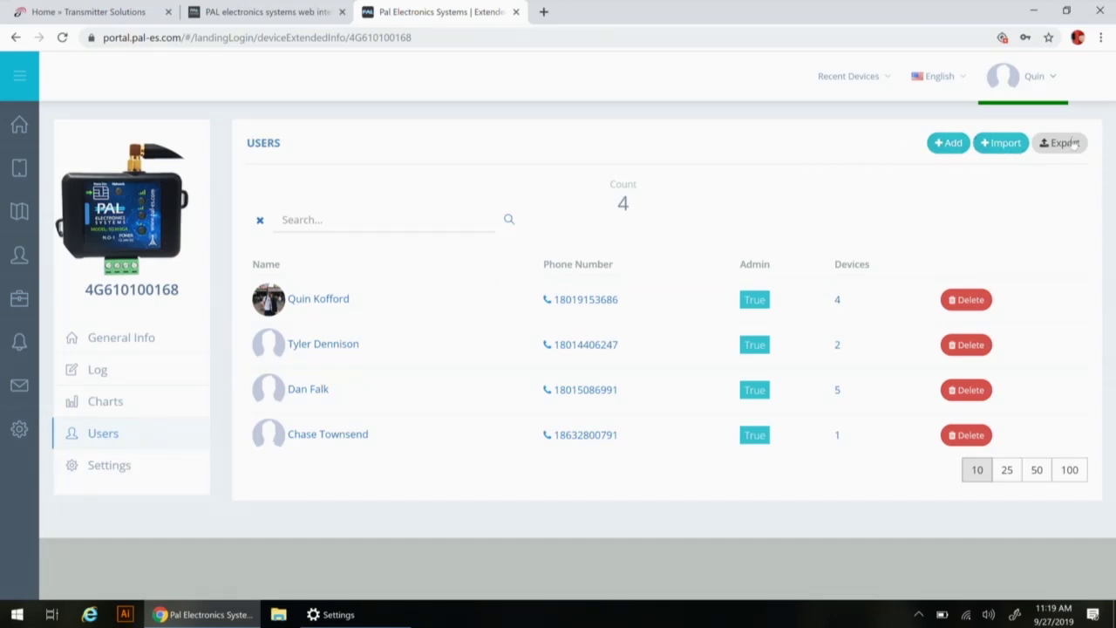
Open an empty Add/Edit User form for device 4G610100168 with + Add
click(940, 144)
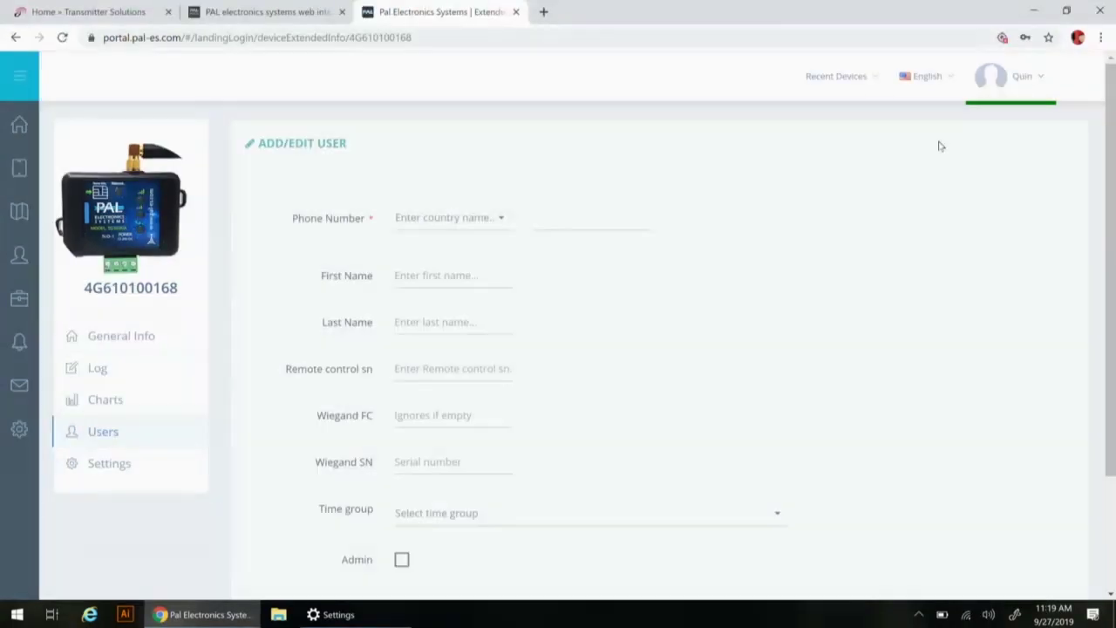
Enter a dummy all-nines phone number and dismiss the invalid-number error with OK
click(588, 215)
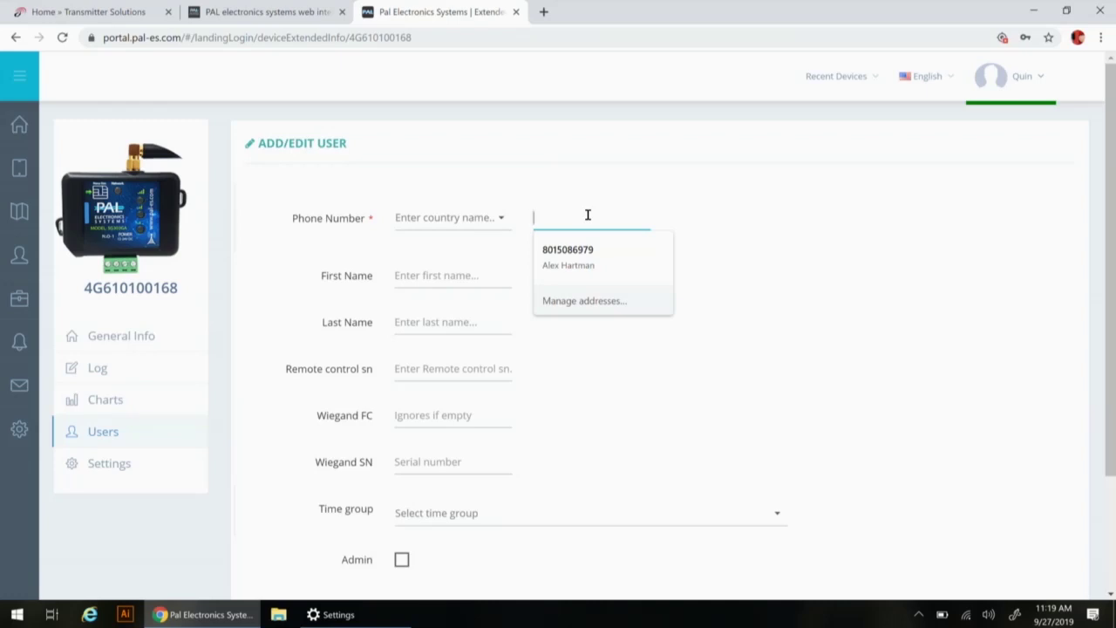
text(574)
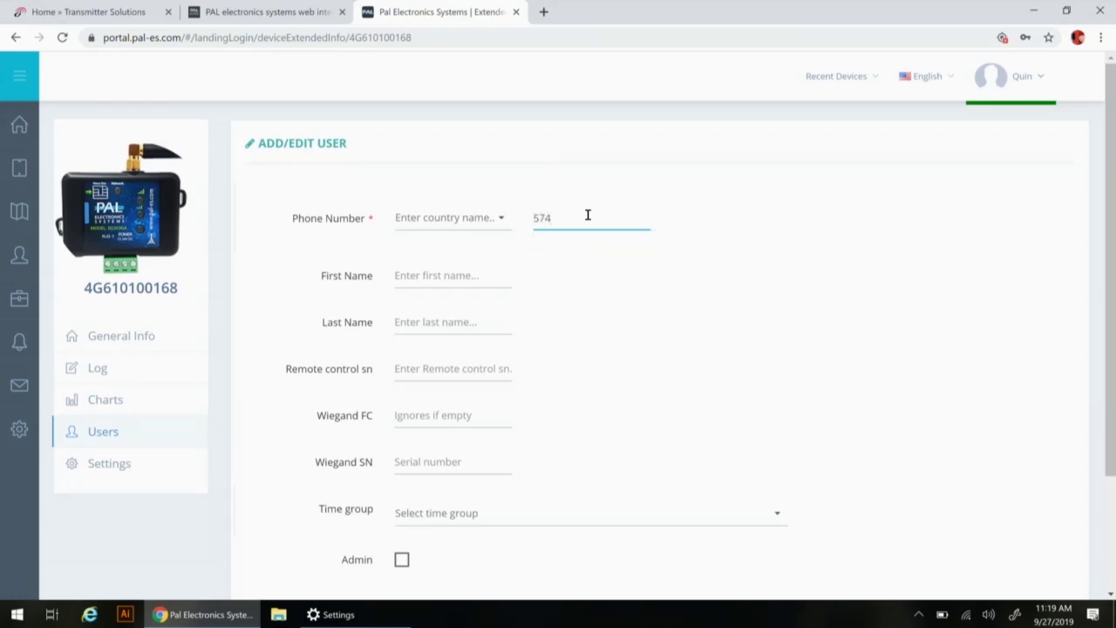
key(BackSpace)
key(BackSpace)
key(BackSpace)
text(9999999999)
click(423, 274)
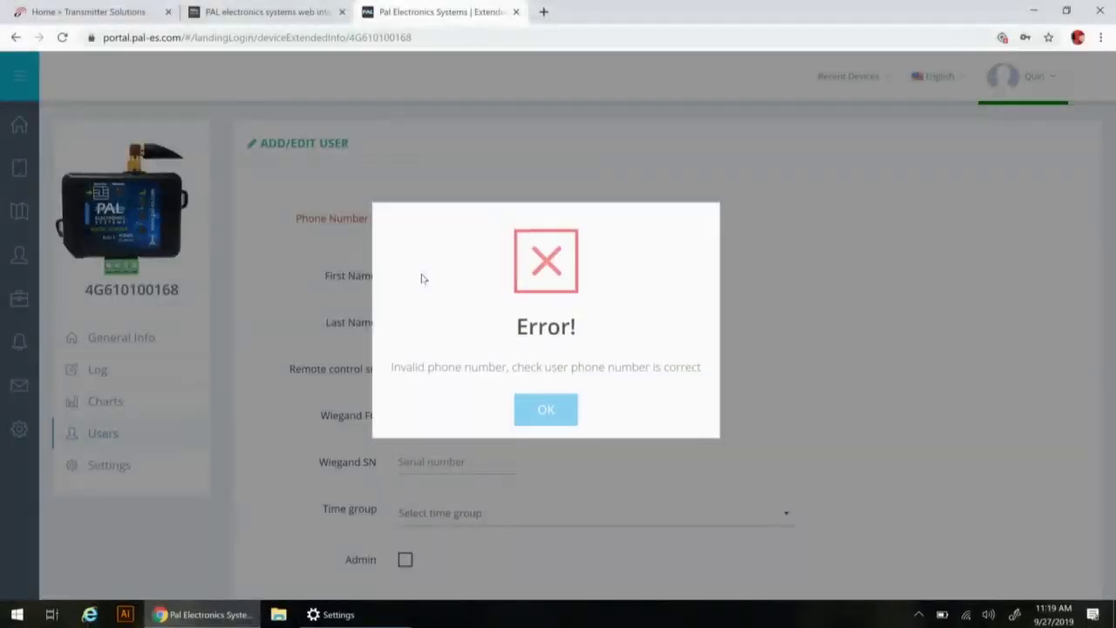
click(544, 409)
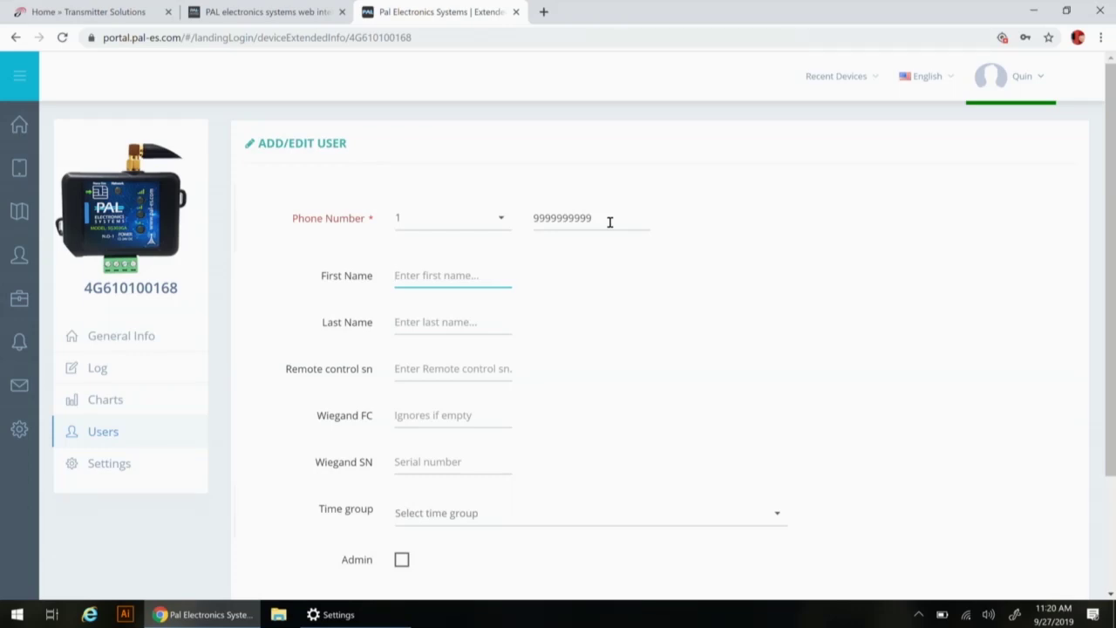
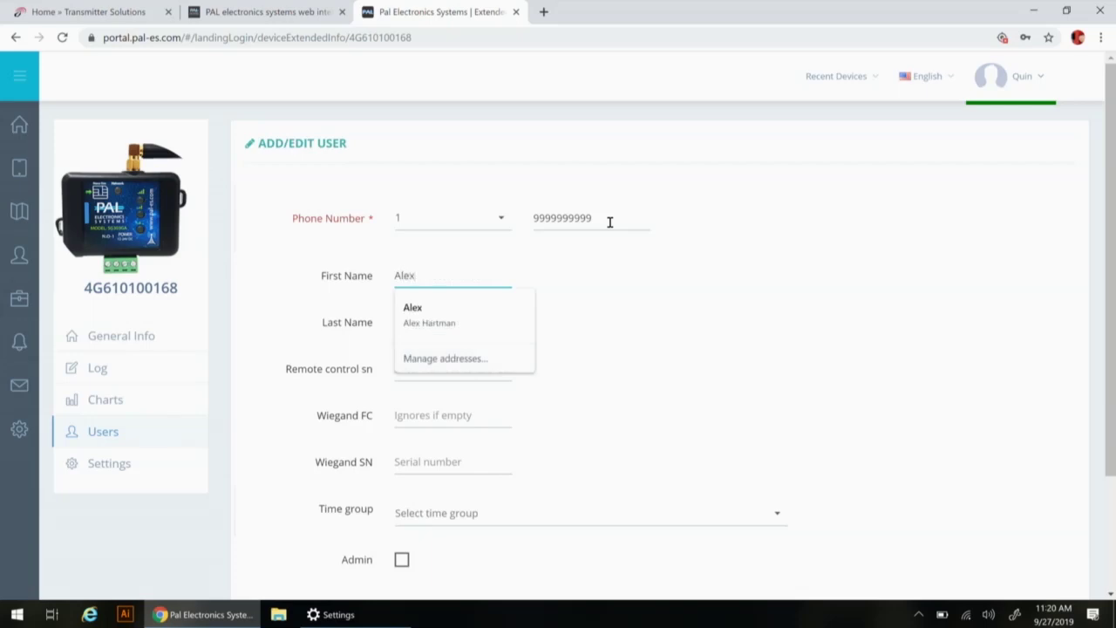
Enter the new user's first name and last name in the form
key(Tab)
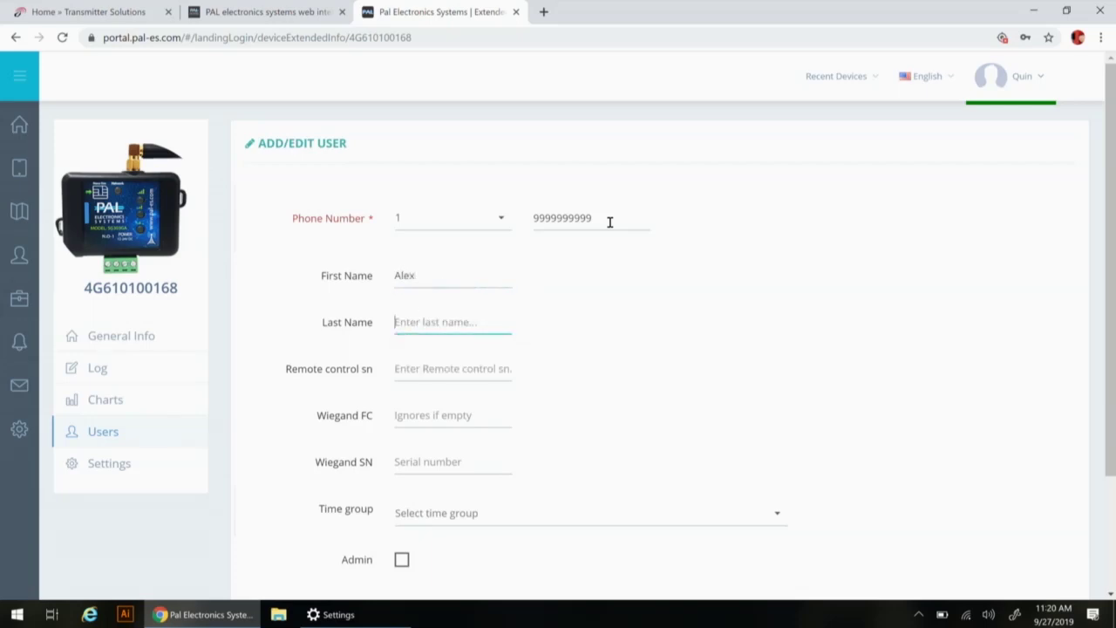
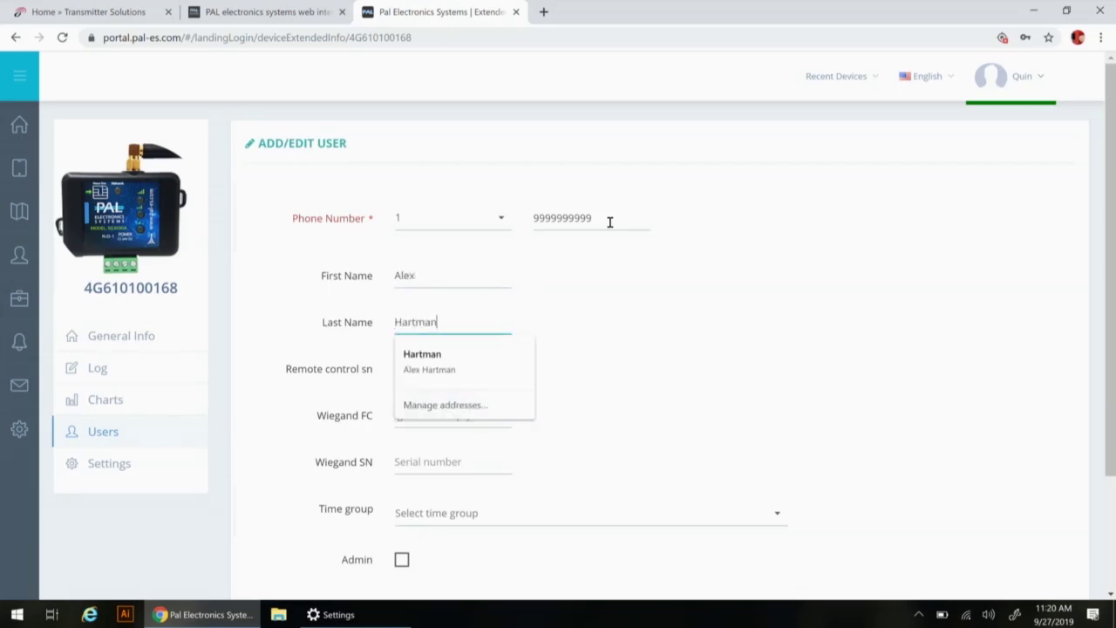
key(Tab)
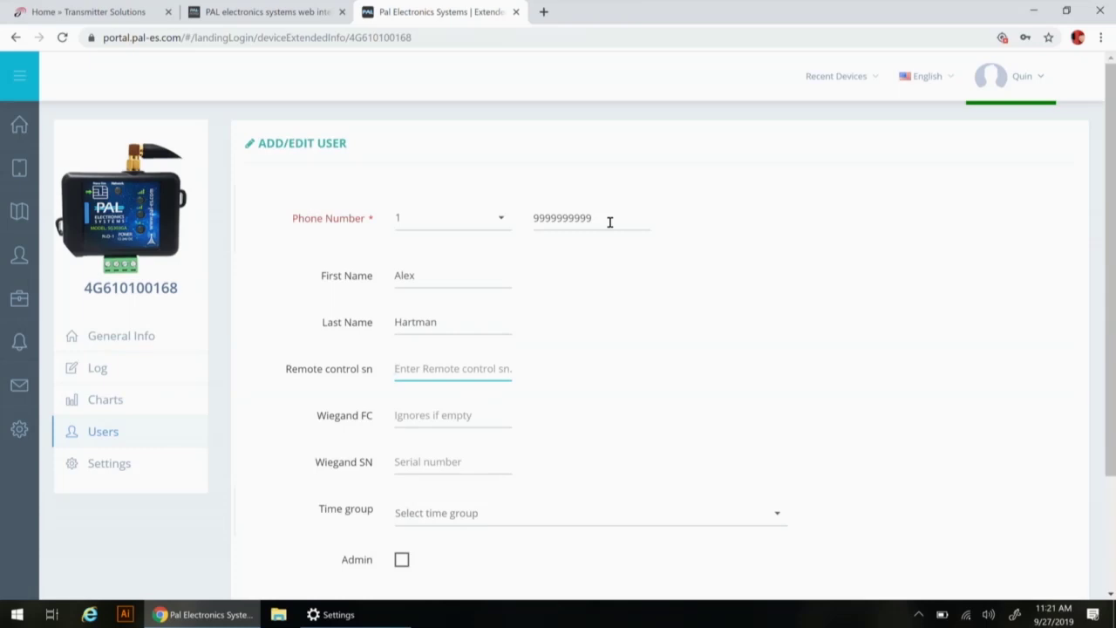
Set Wiegand FC to 077 and Wiegand SN to 12345
key(Tab)
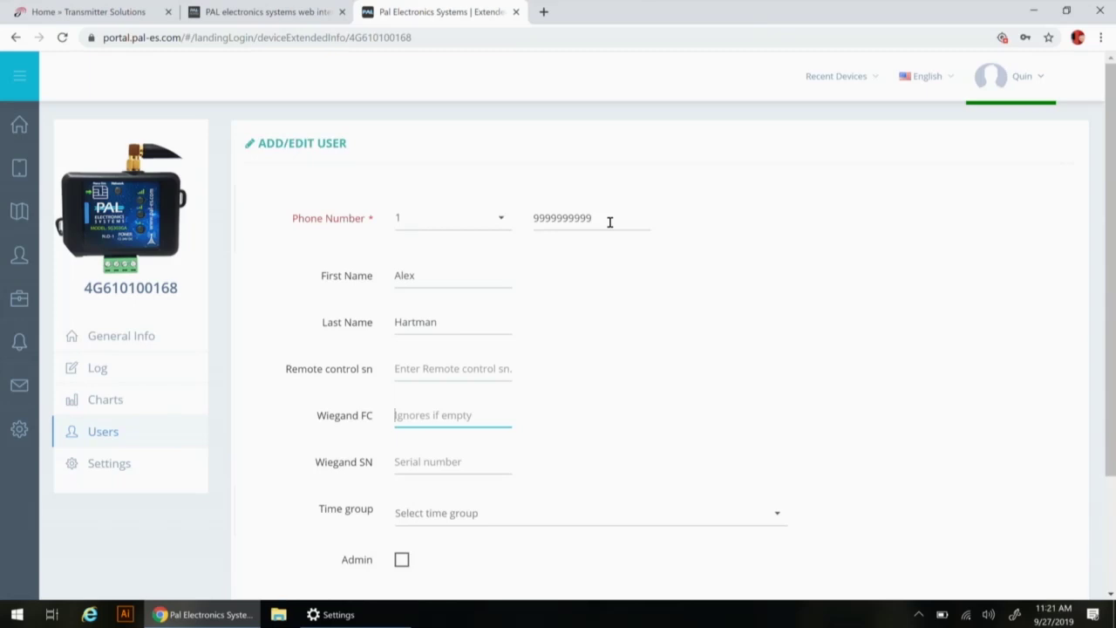
text(077)
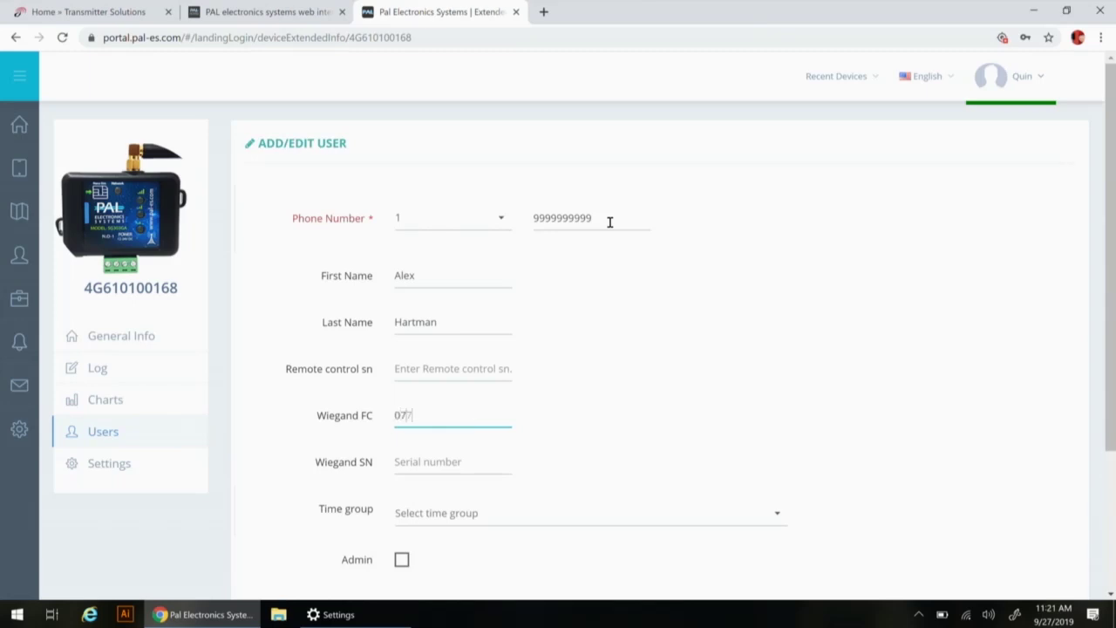
key(Tab)
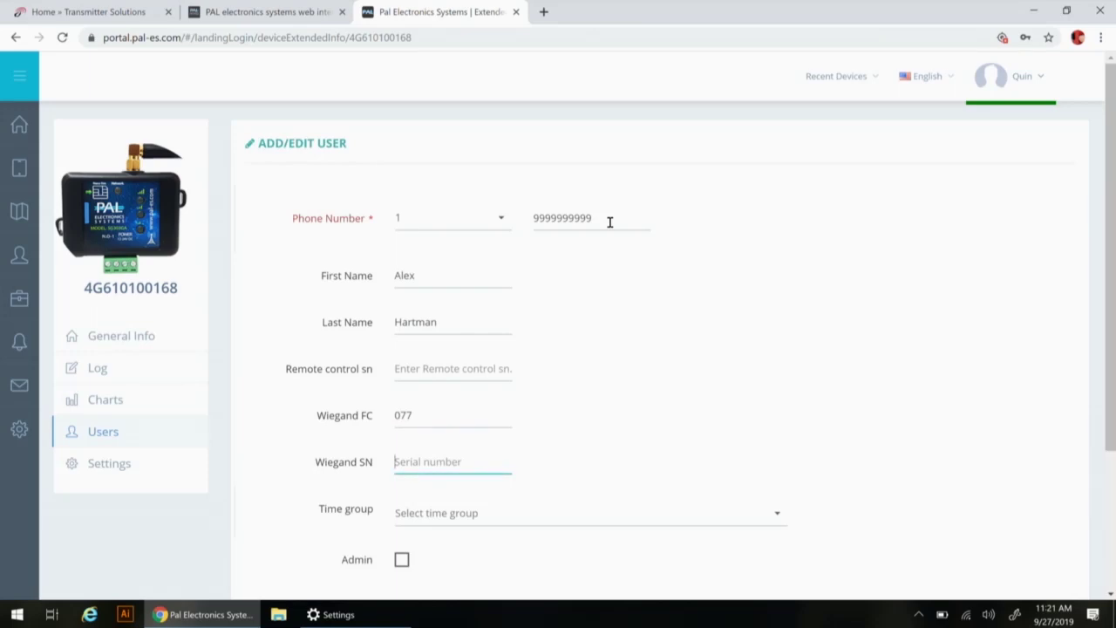
text(12345)
Assign the office hours (955) time group, toggling Admin on to reveal permissions, then leaving it unchecked
click(775, 521)
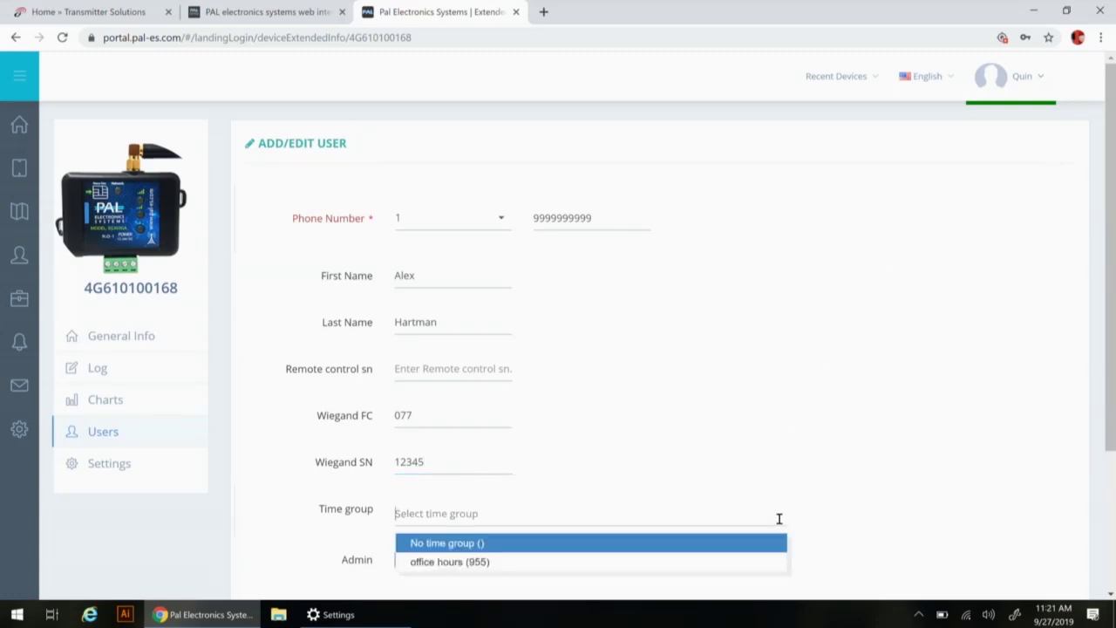
click(692, 561)
scroll(882, 419, down, 3)
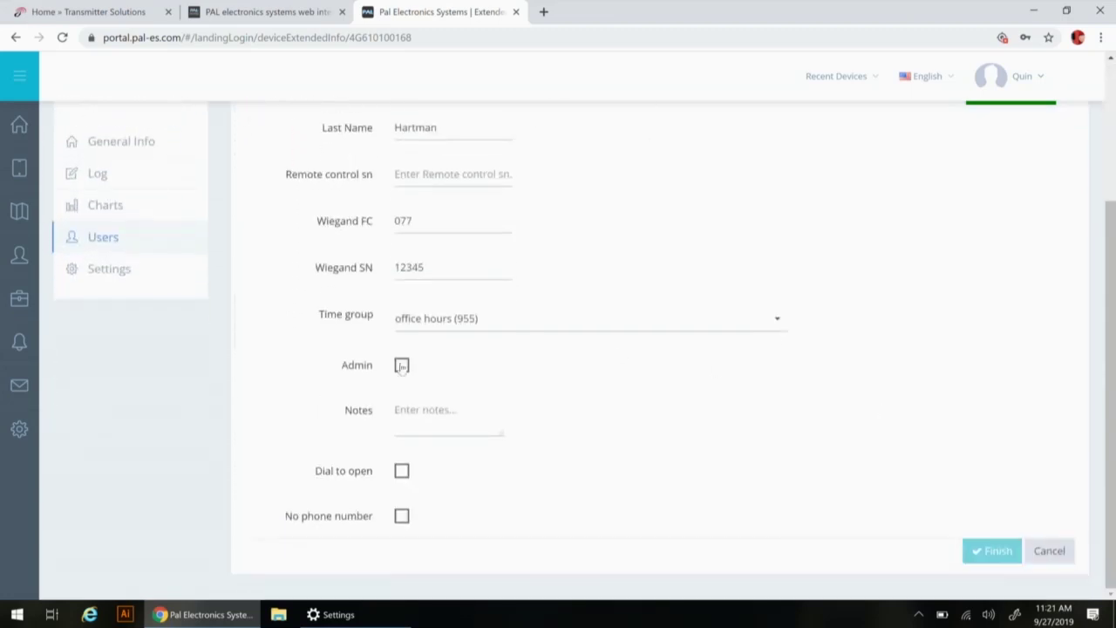
click(401, 364)
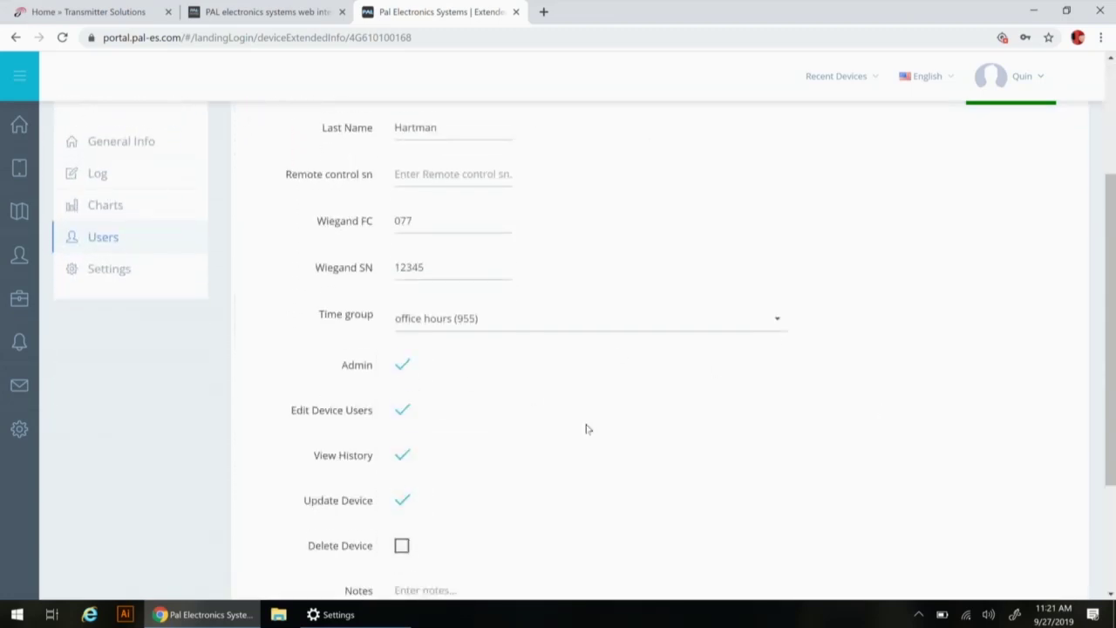
scroll(587, 428, down, 1)
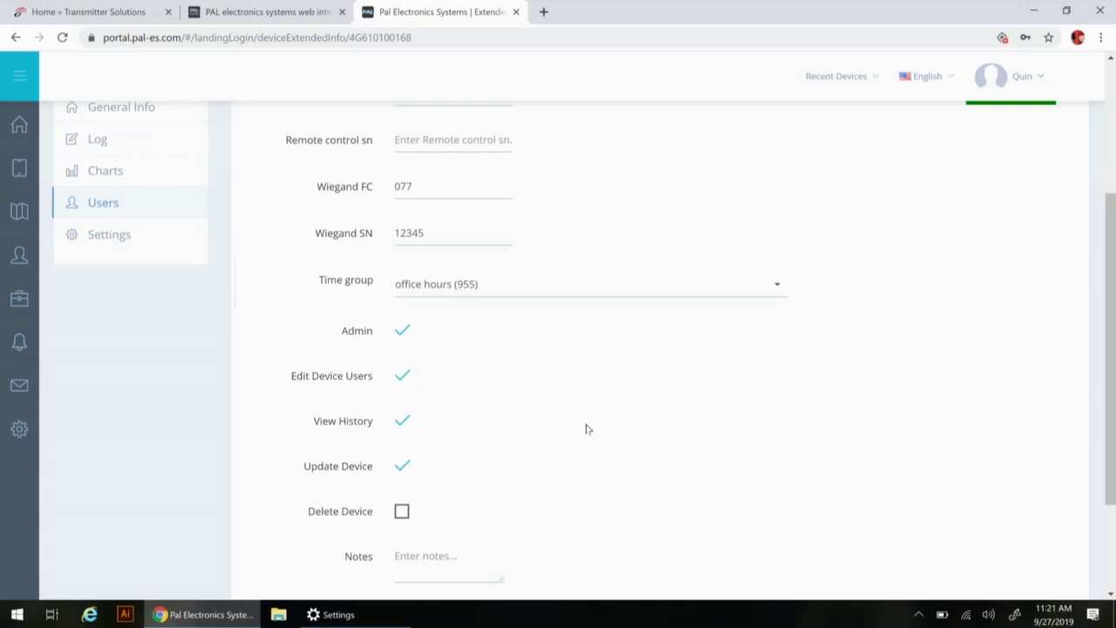
double_click(404, 334)
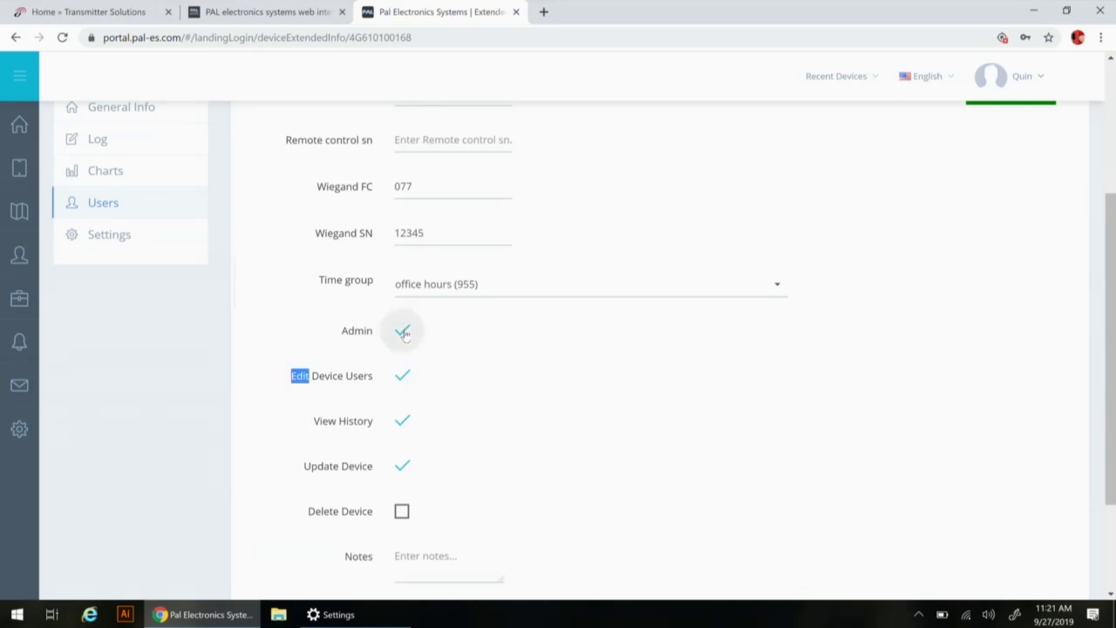
click(403, 335)
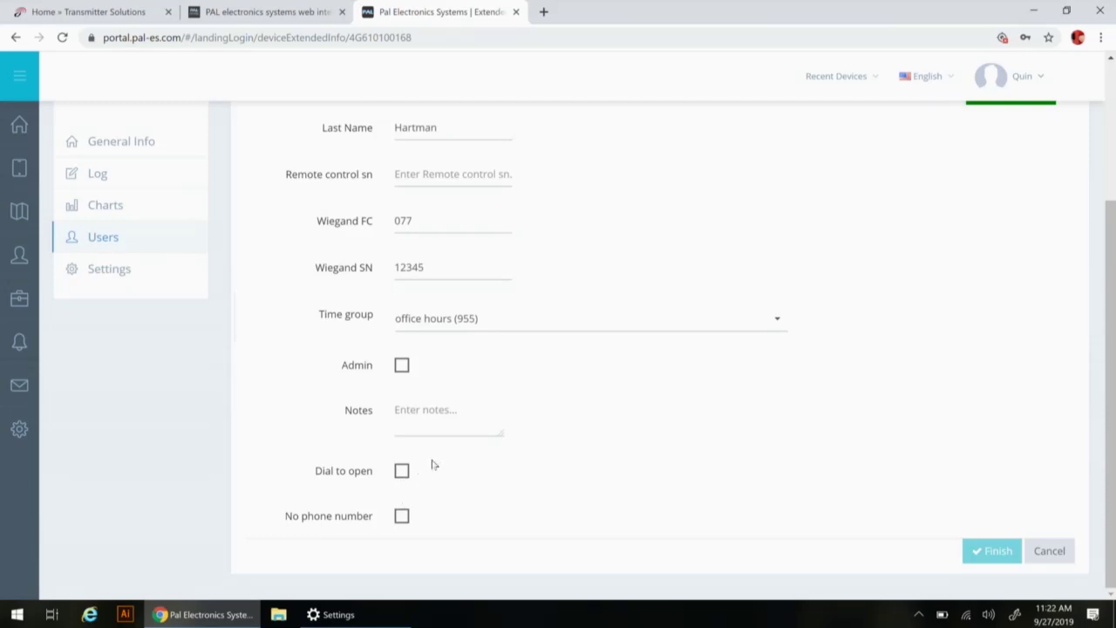
scroll(432, 463, up, 2)
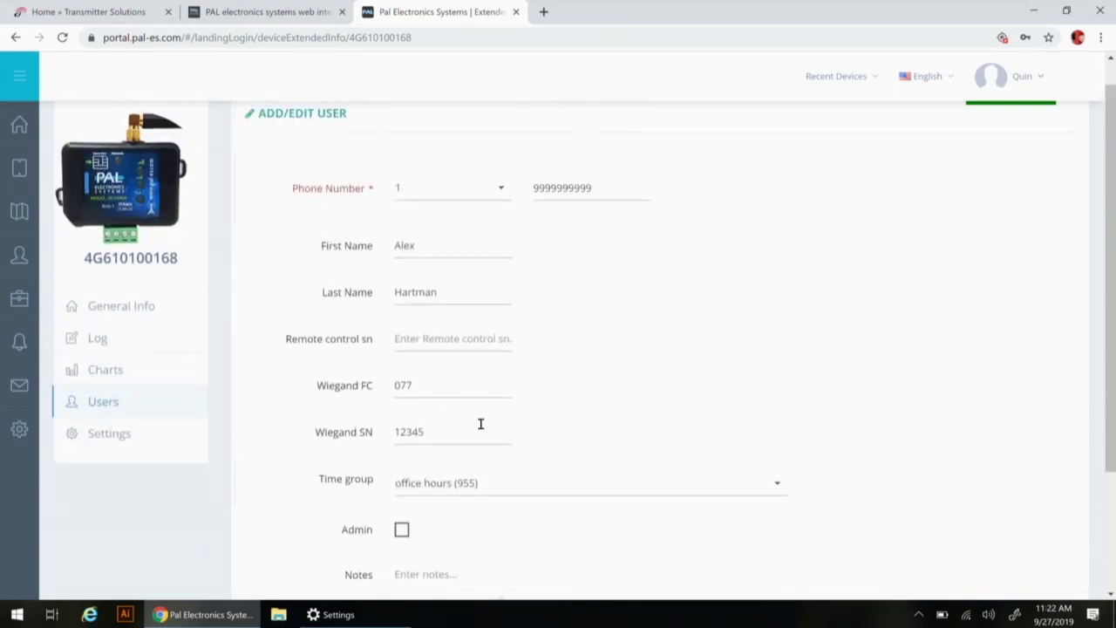
scroll(548, 353, down, 2)
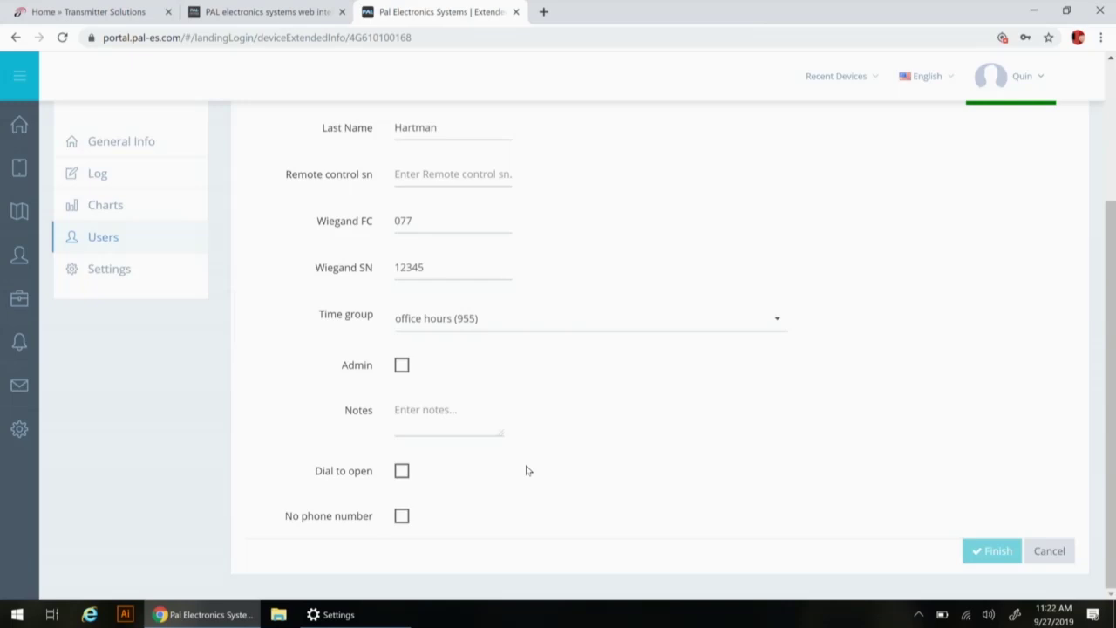
click(401, 516)
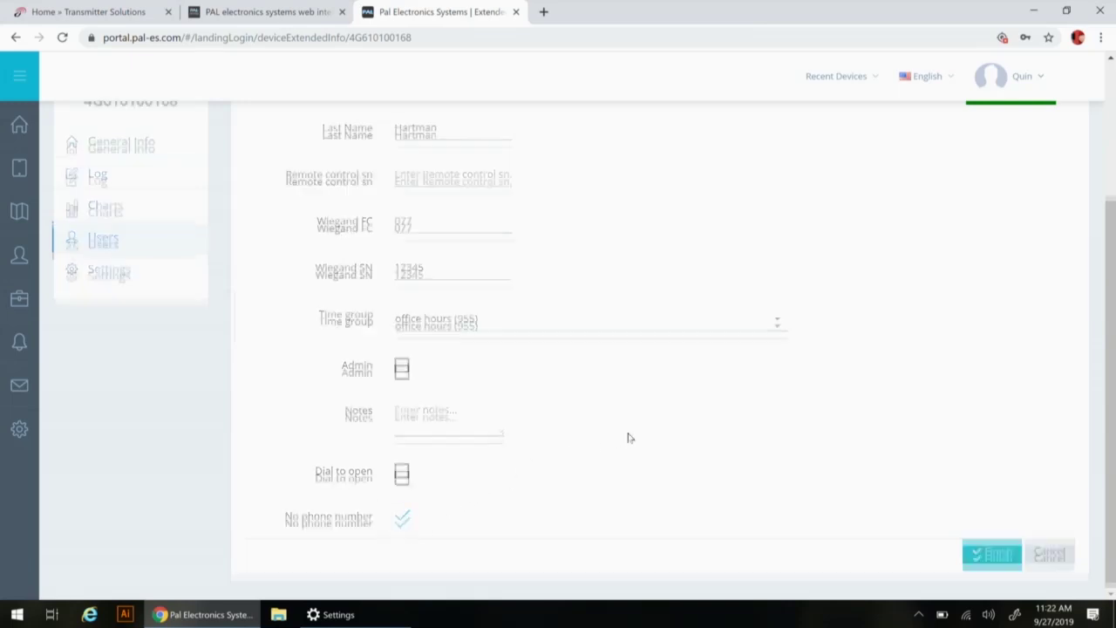
scroll(629, 437, down, 2)
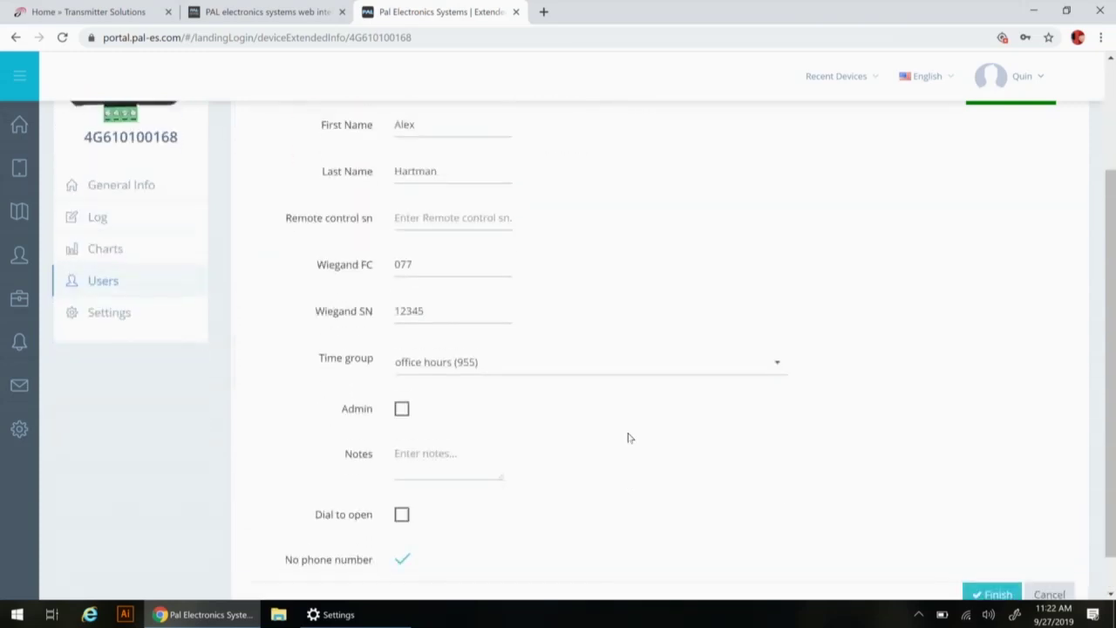
scroll(629, 438, down, 2)
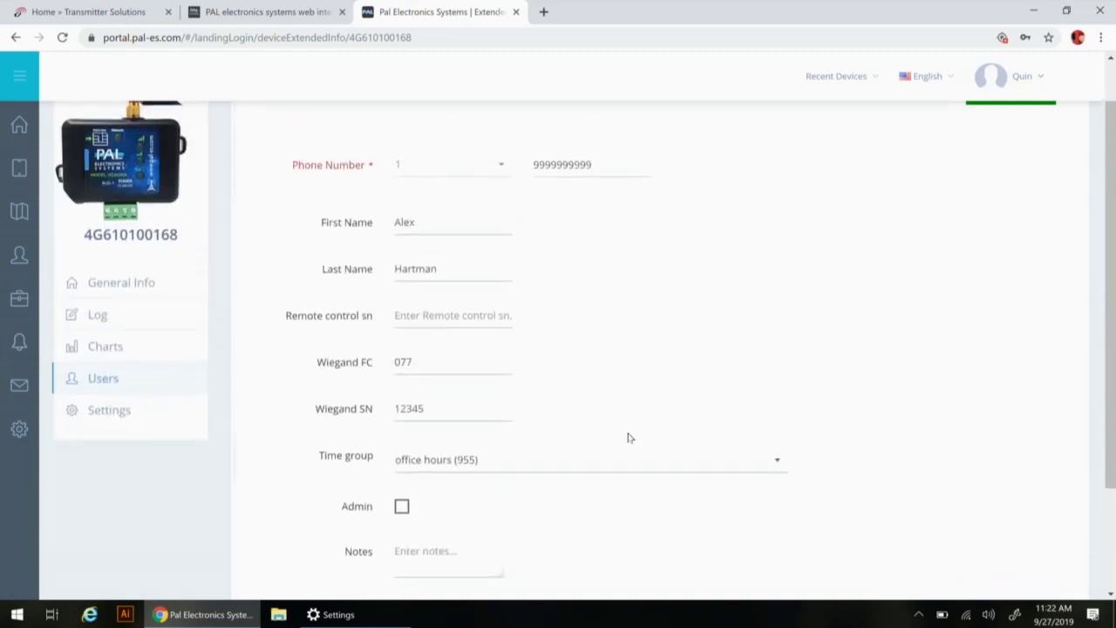
scroll(708, 455, down, 2)
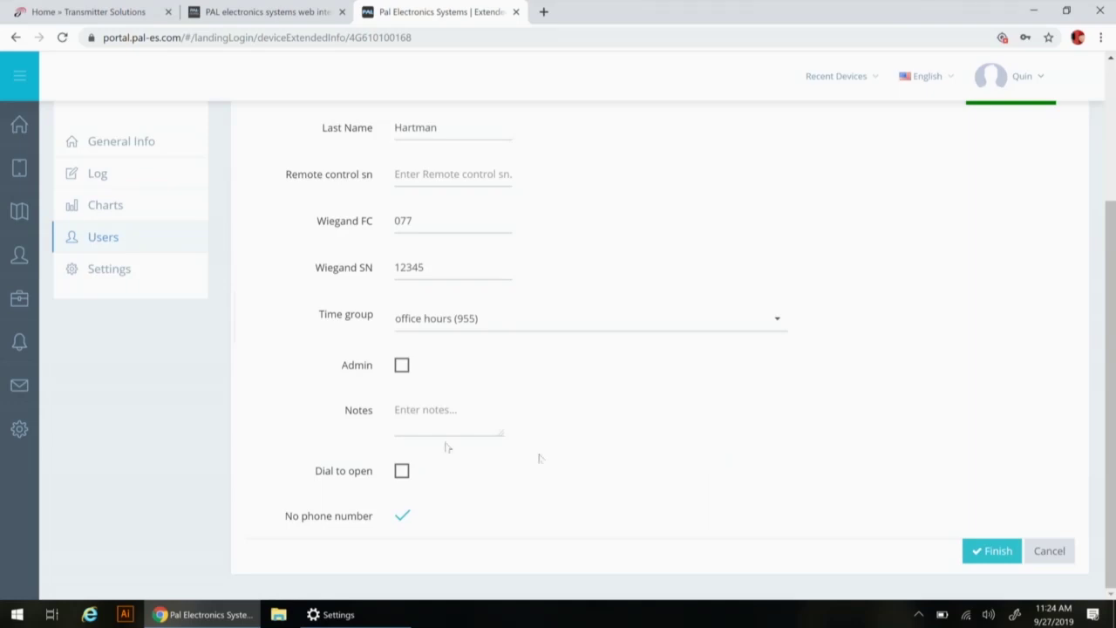
scroll(275, 370, up, 1)
scroll(274, 370, up, 1)
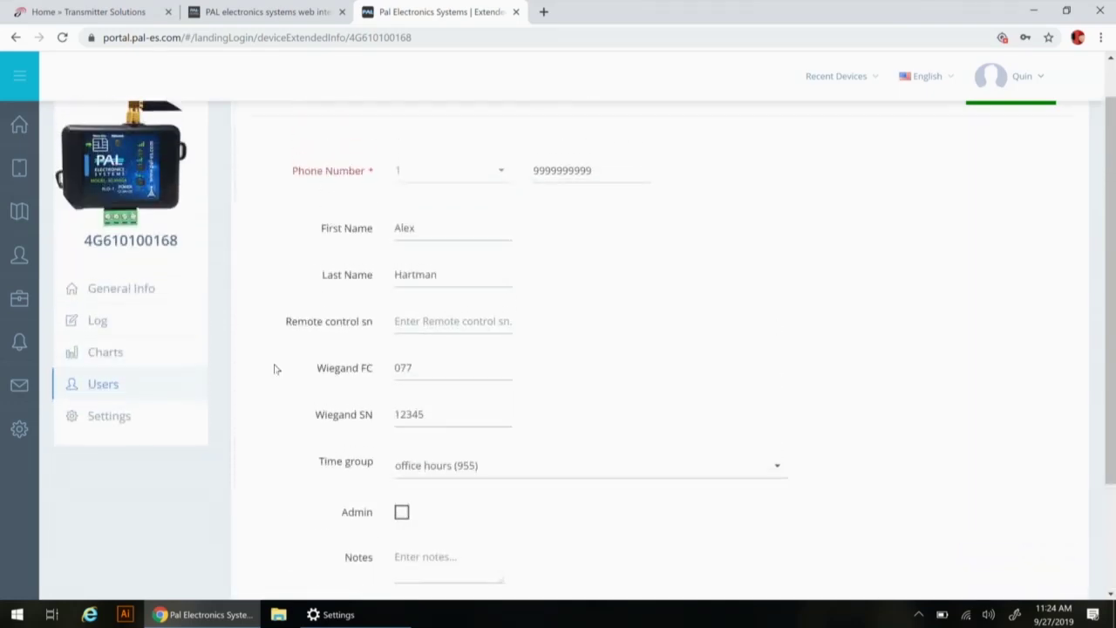
scroll(274, 369, down, 2)
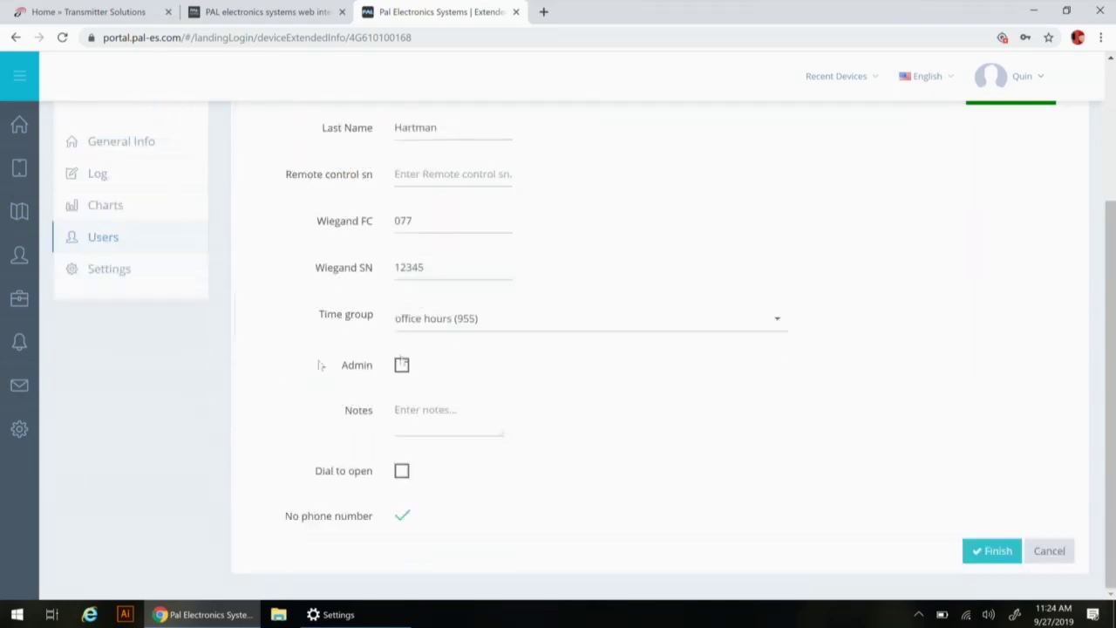
click(1049, 552)
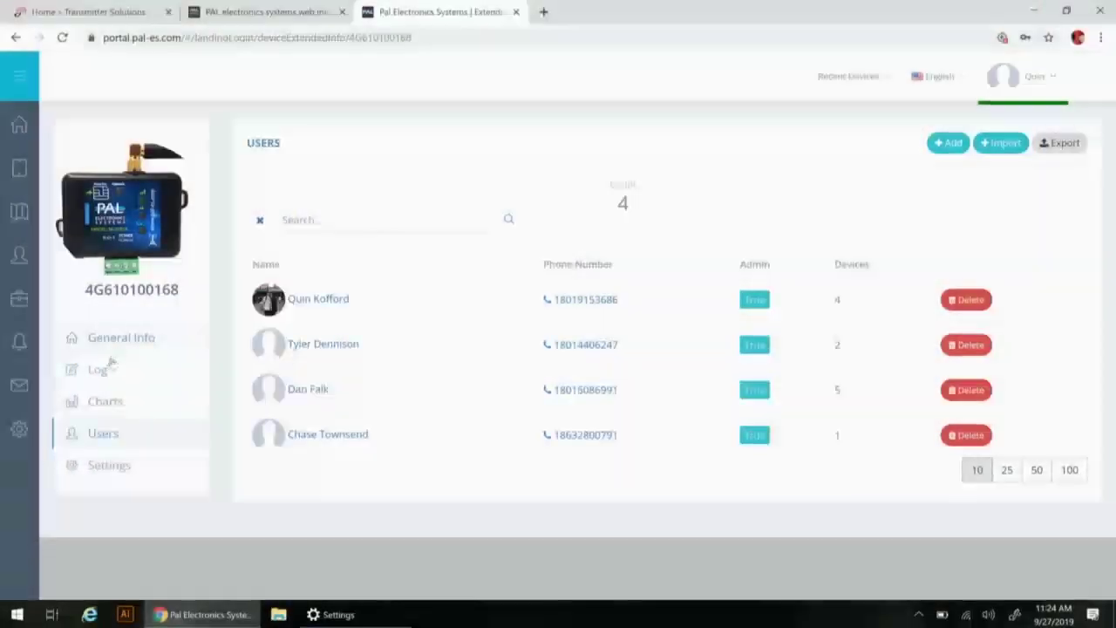
Leave the unsaved user form for the device's Operation Log, which shows 0 entries
click(98, 370)
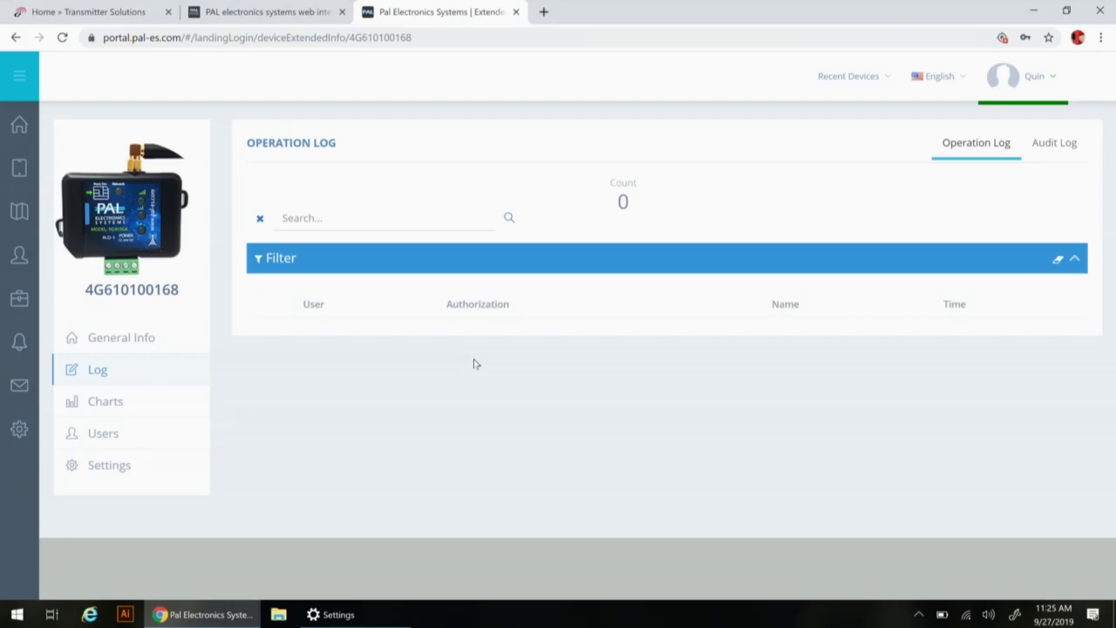
click(92, 435)
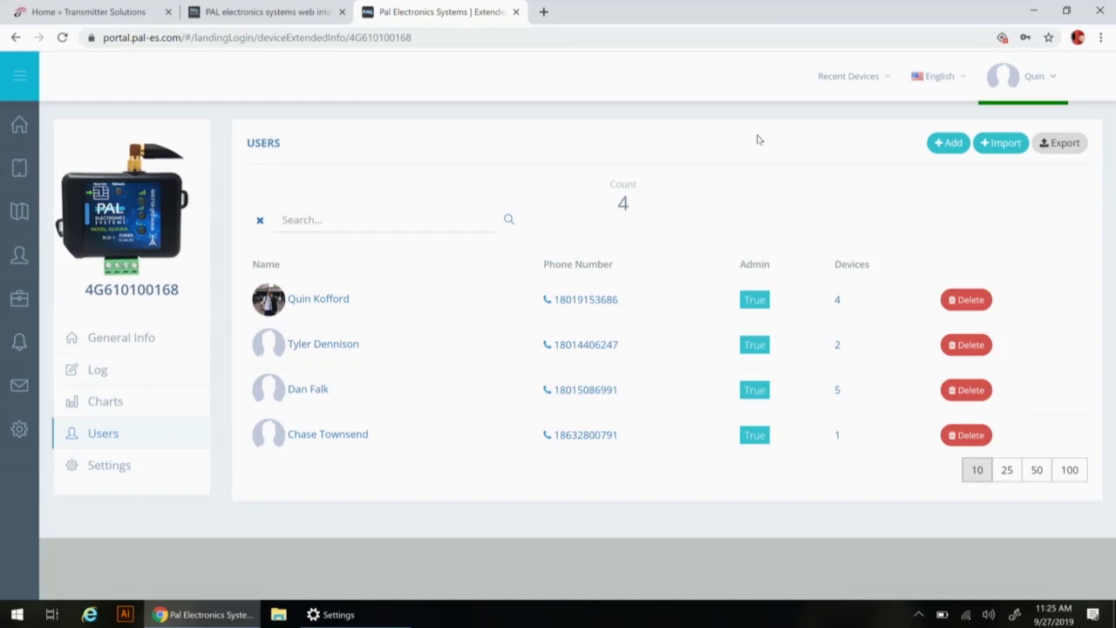
Start a new user, enter a phone number, tick Dial to open, and dismiss the invalid-number error
click(949, 143)
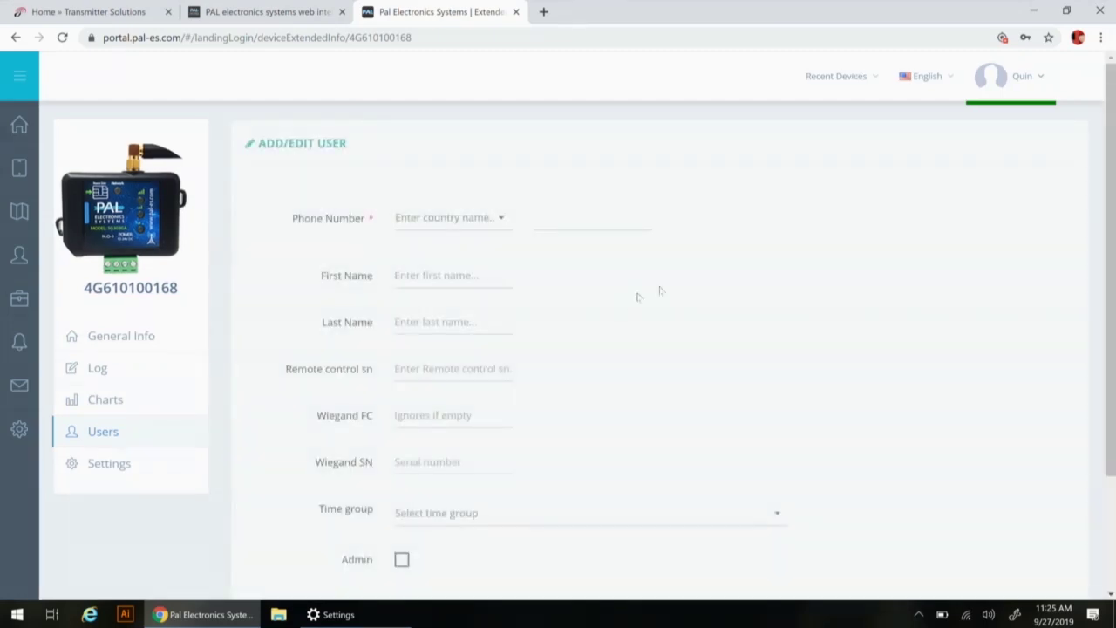
click(578, 227)
click(636, 249)
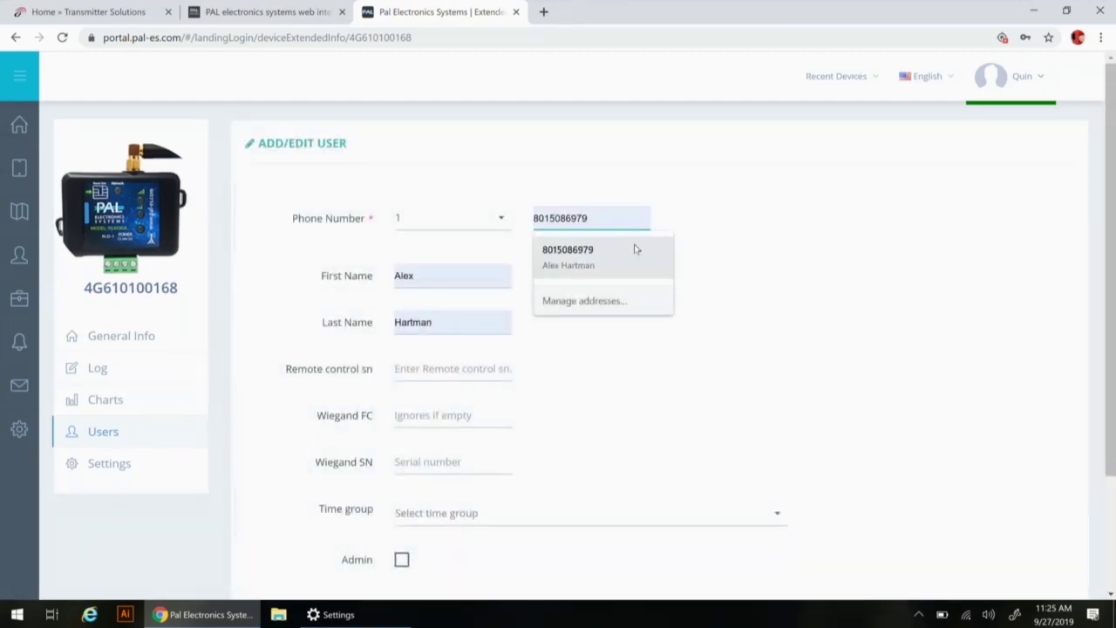
text(12)
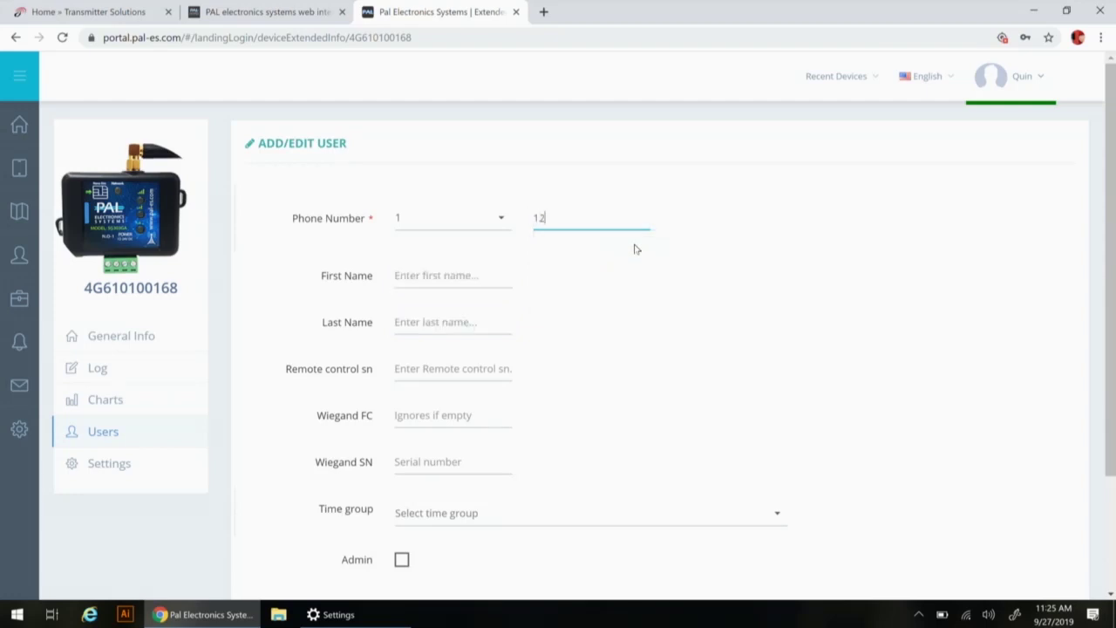
text(34567893)
scroll(615, 348, down, 3)
click(401, 515)
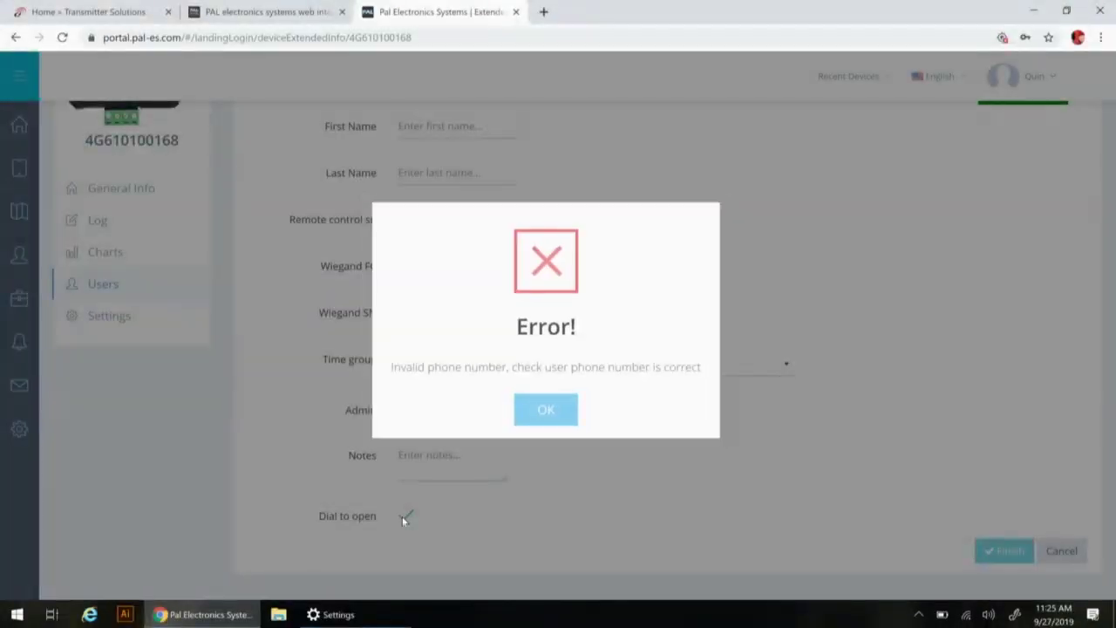
click(574, 417)
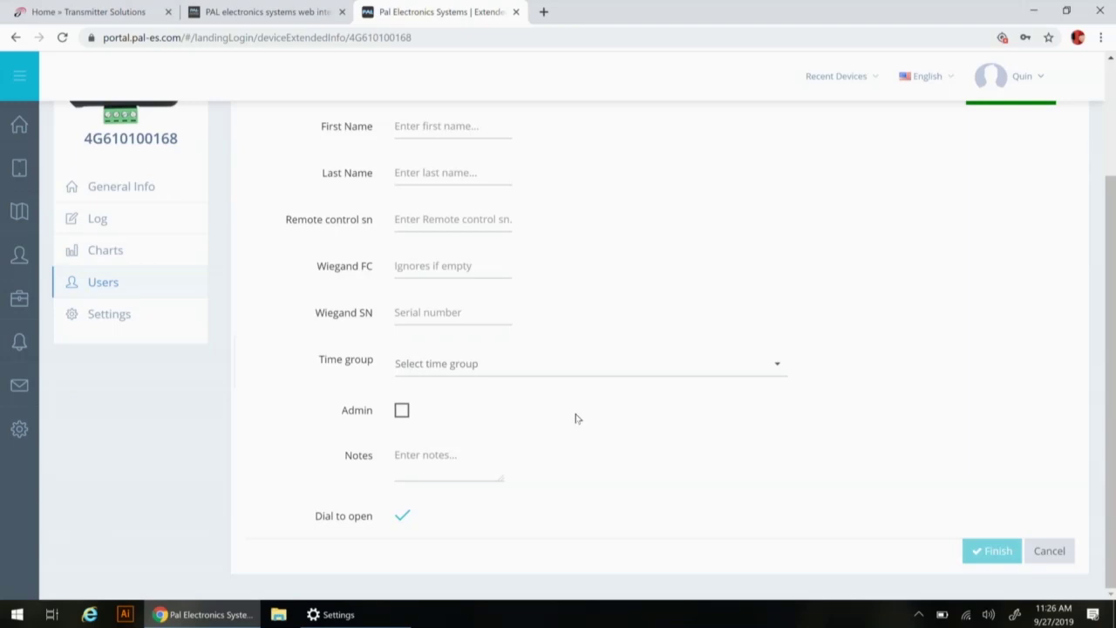
scroll(576, 419, up, 1)
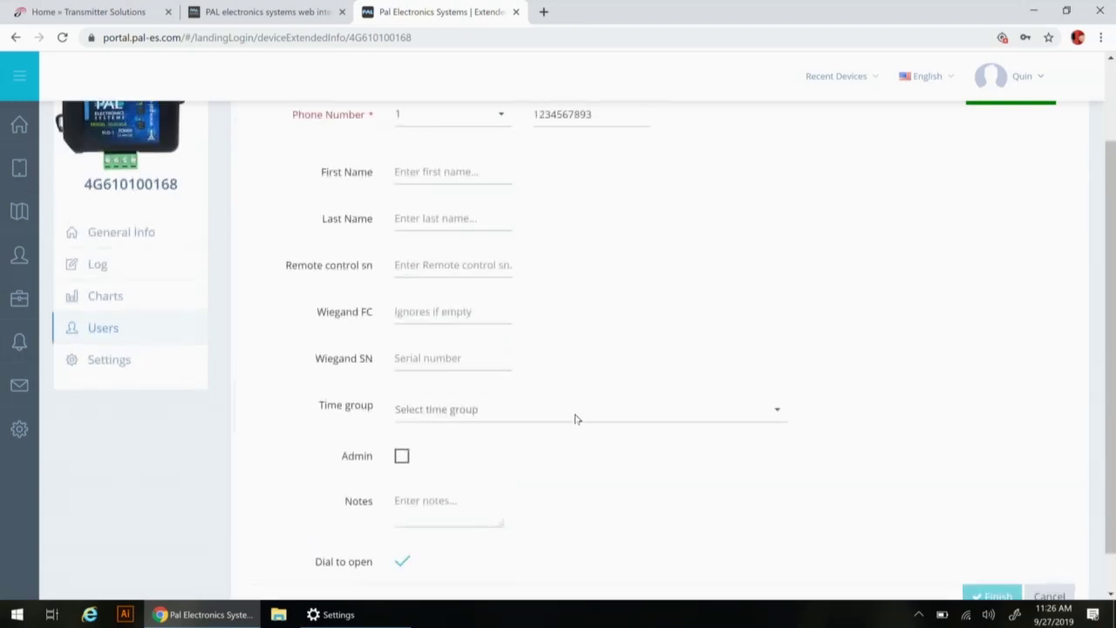
Enter the user's first and last name, then cancel the form and open General Info
click(464, 174)
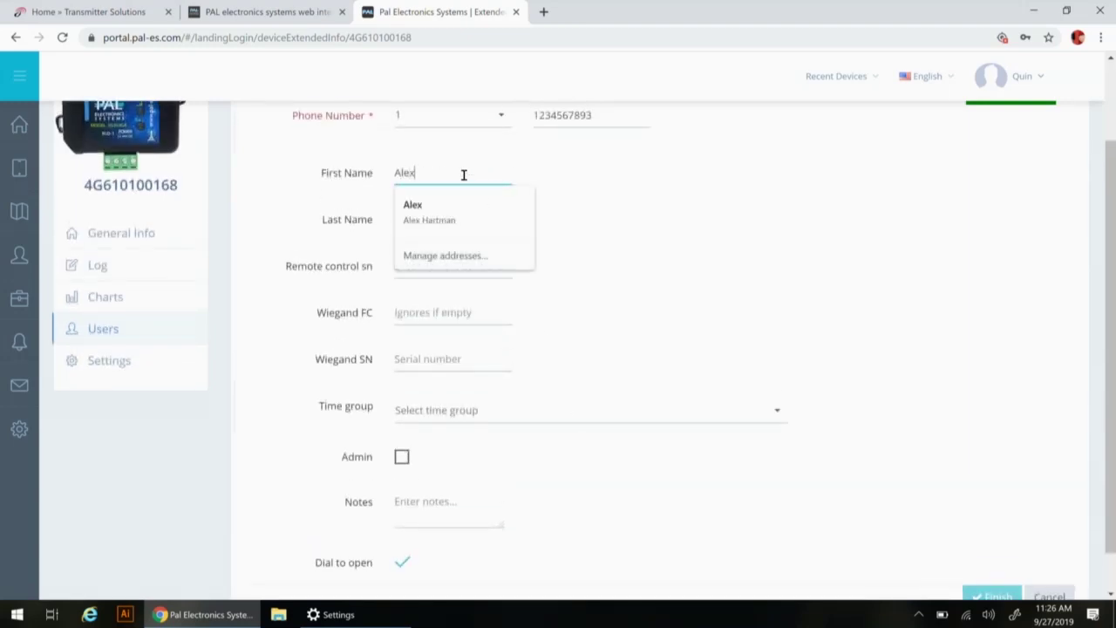
key(Tab)
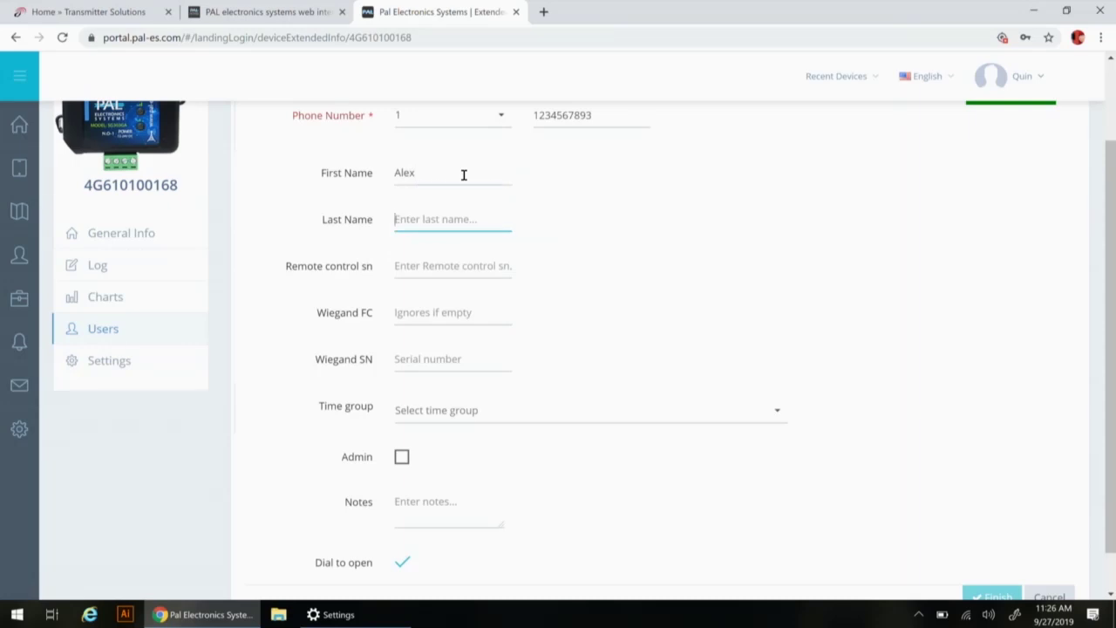
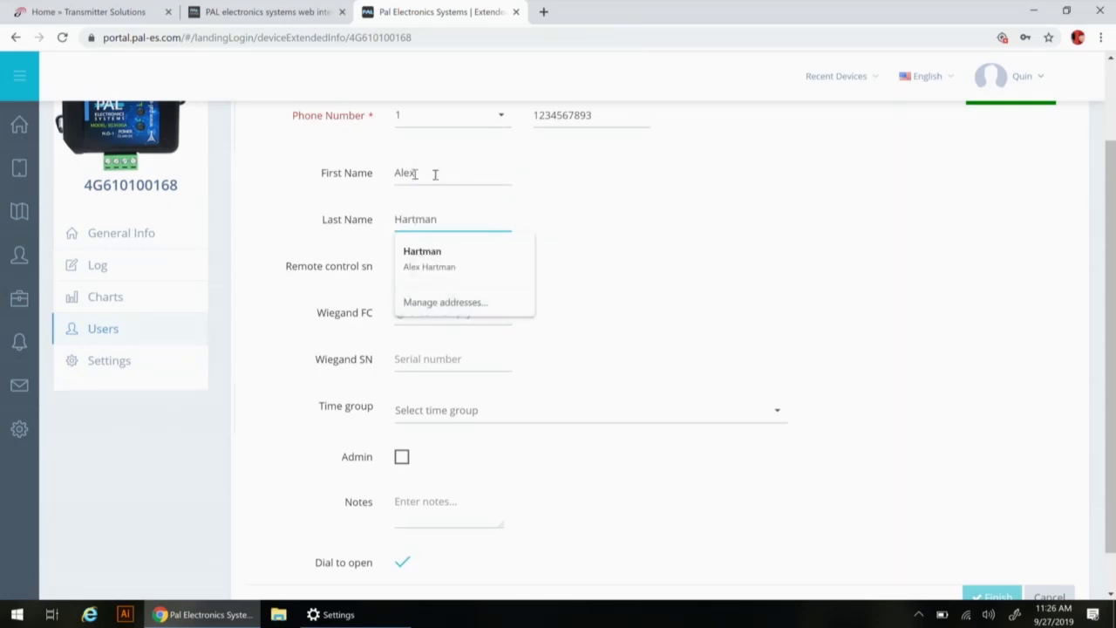
click(787, 299)
scroll(811, 279, down, 1)
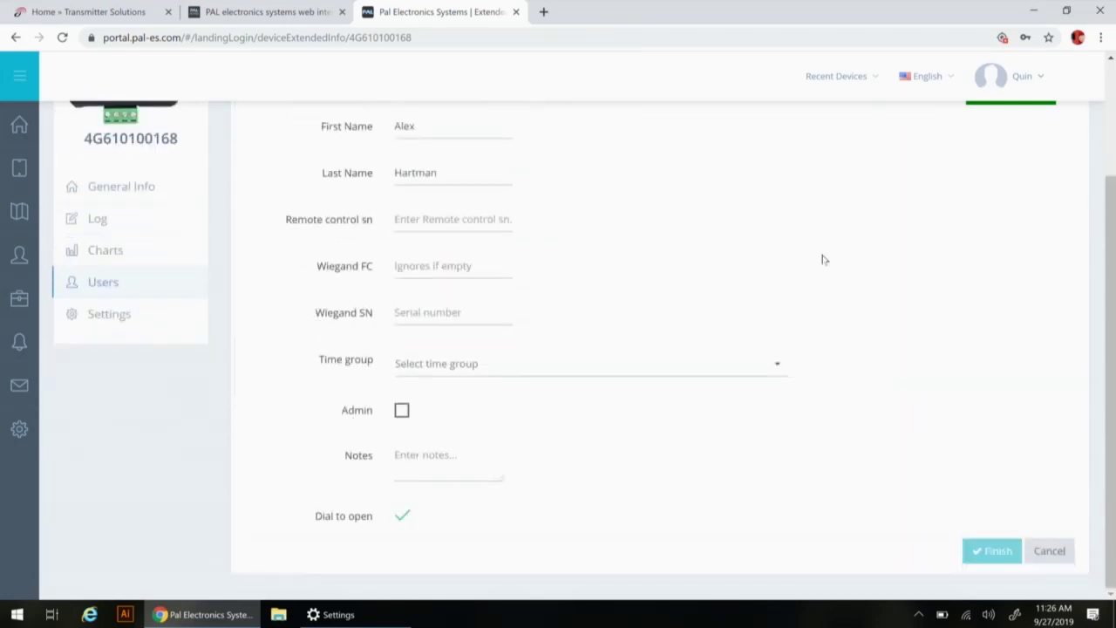
click(1046, 550)
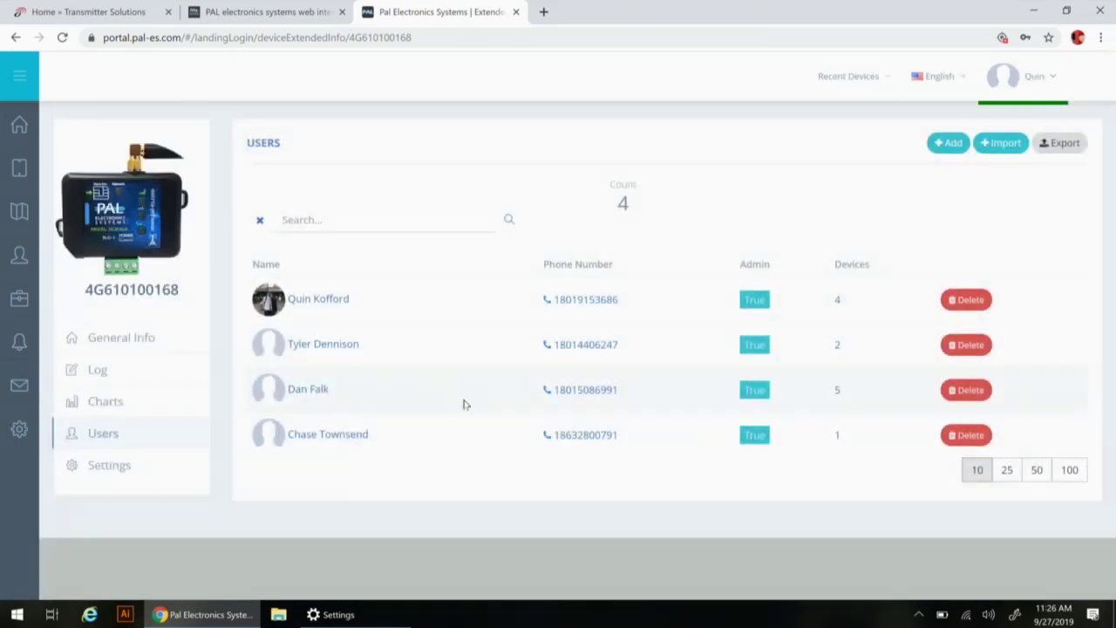
click(110, 338)
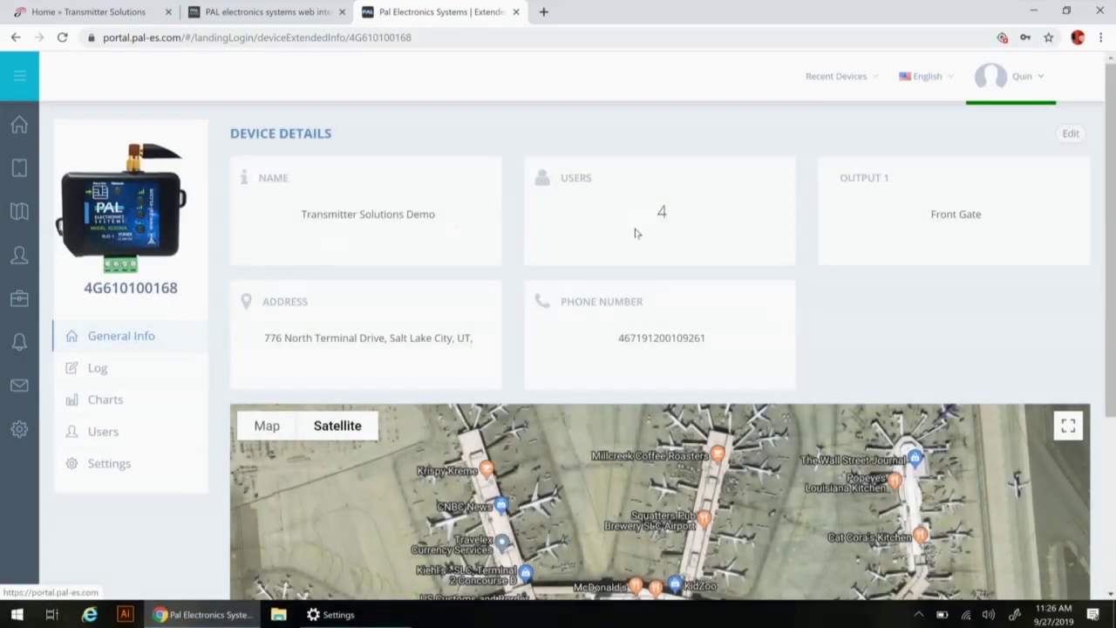